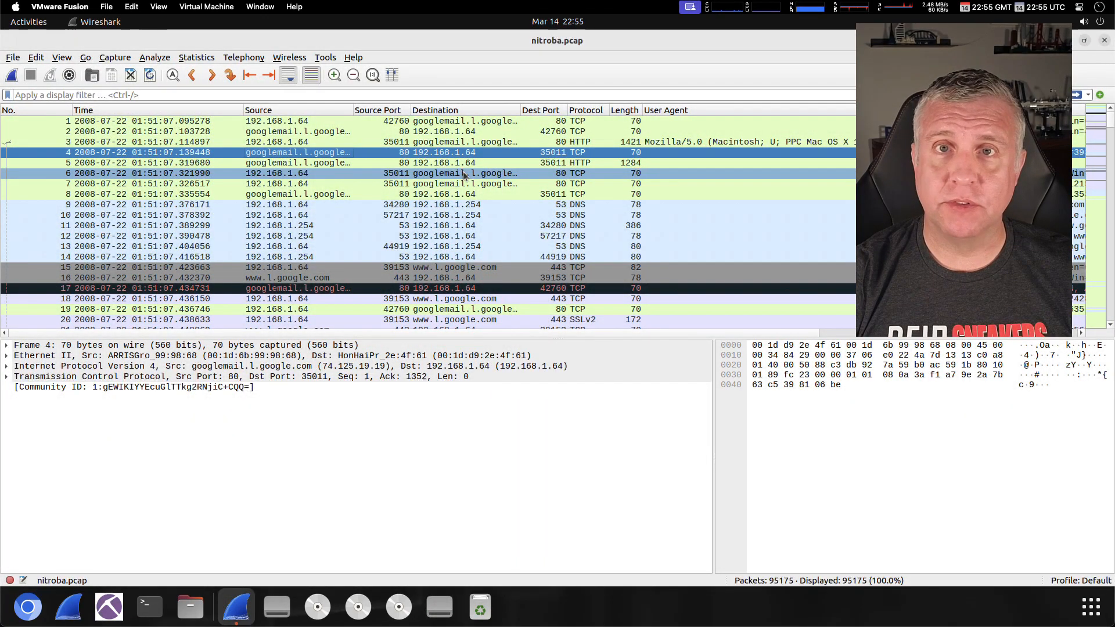
- Select HTTP packet 5 and collapse its Internet Protocol Version 4 details
left_click(463, 173)
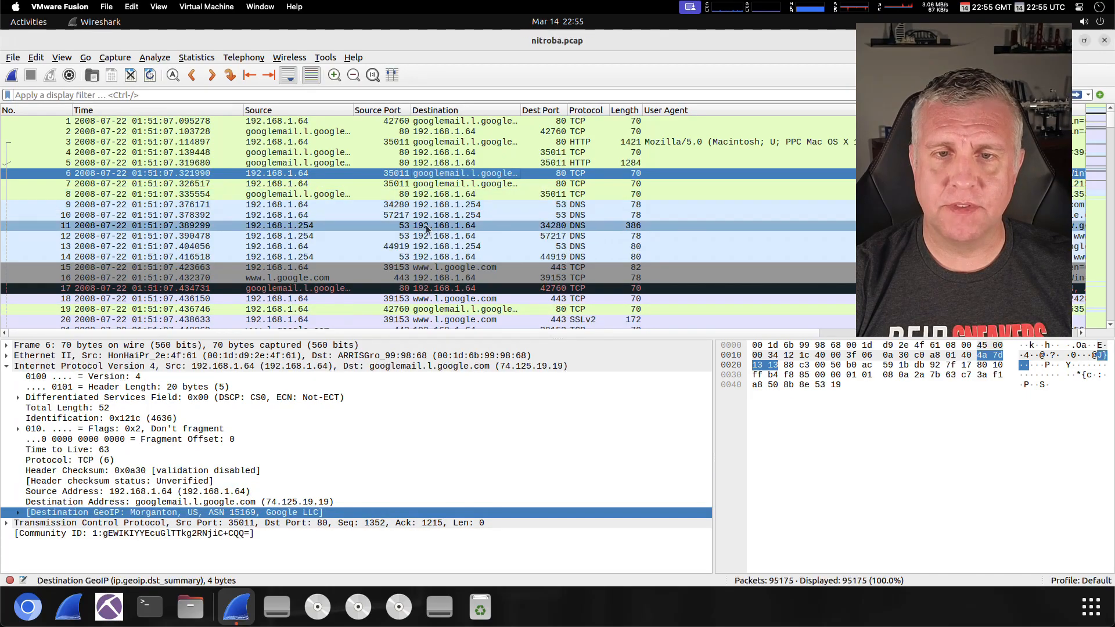
left_click(439, 163)
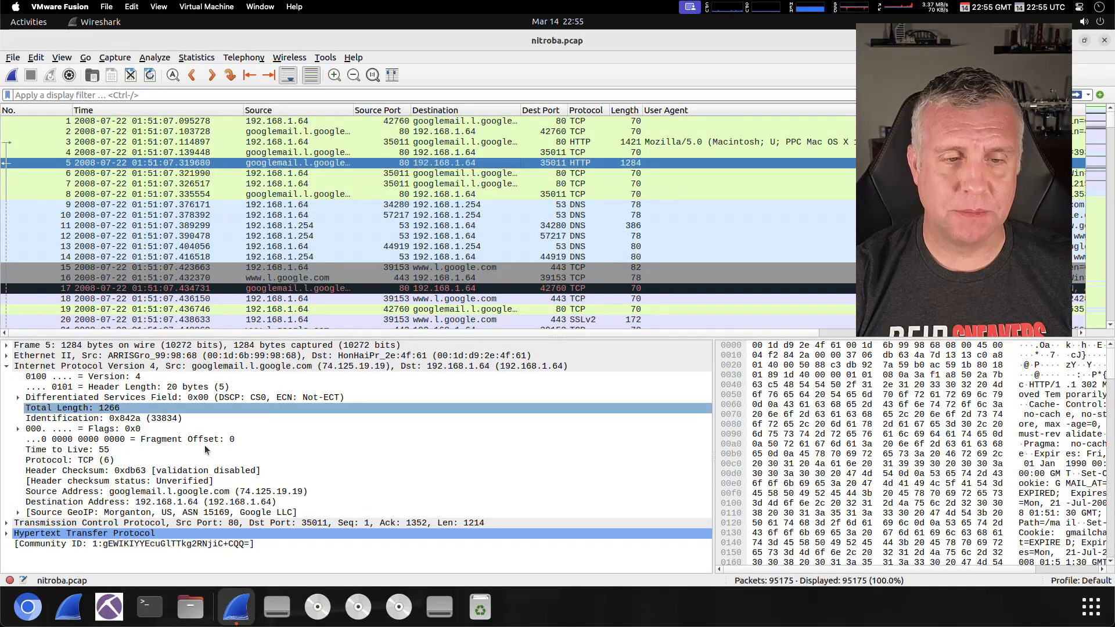
left_click(107, 535)
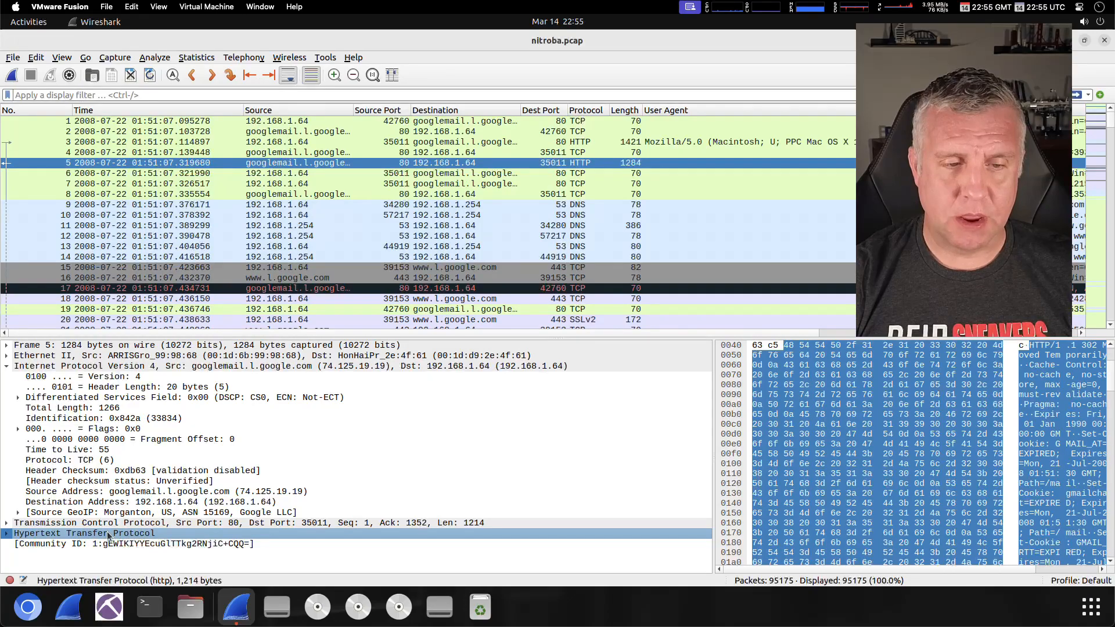
key("Up")
key("Up")
key("Up")
key("Left")
key("Left")
key("Down")
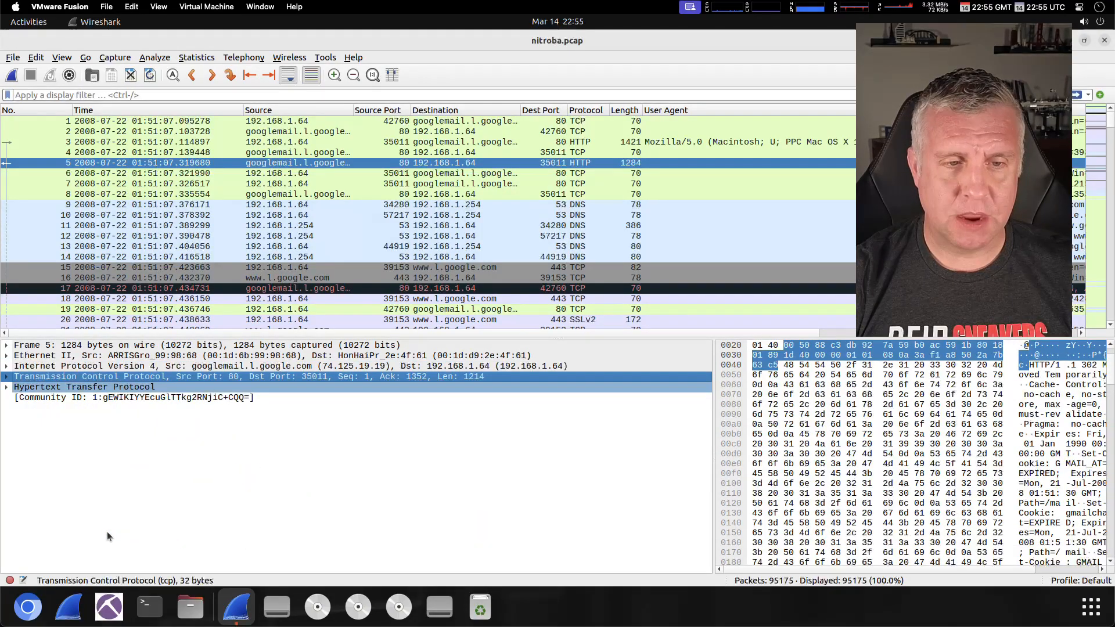
- Expand packet 5's Hypertext Transfer Protocol details and select the Content-Type header
key("Down")
key("Right")
key("Down")
key("Down")
key("Down")
key("Down")
key("Down")
key("Down")
key("Down")
key("Down")
key("Down")
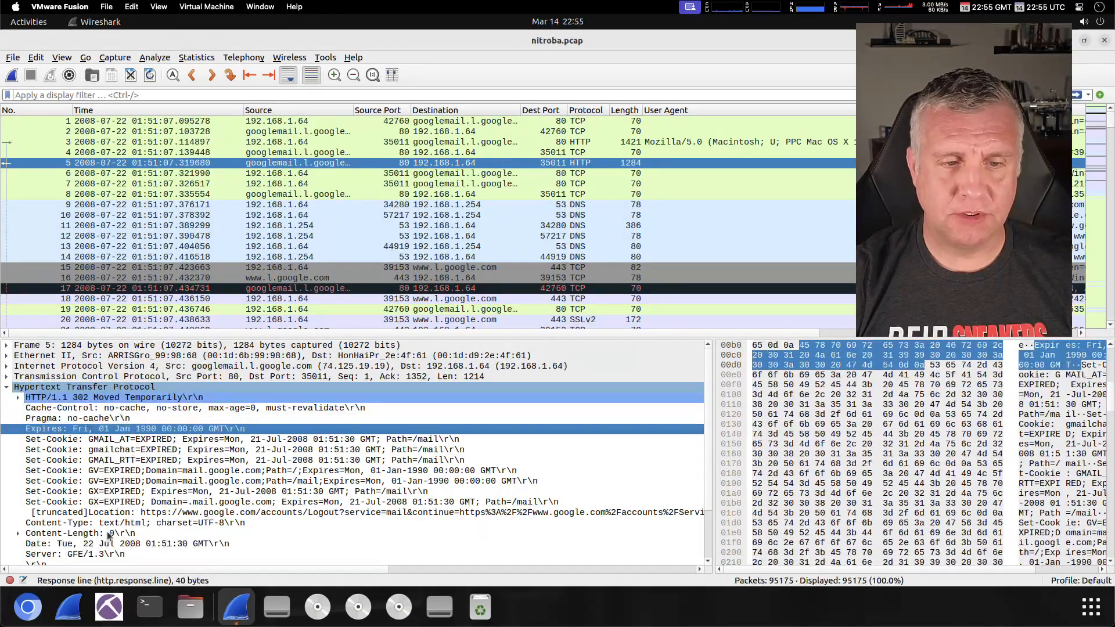
scroll(108, 535, "down", 2)
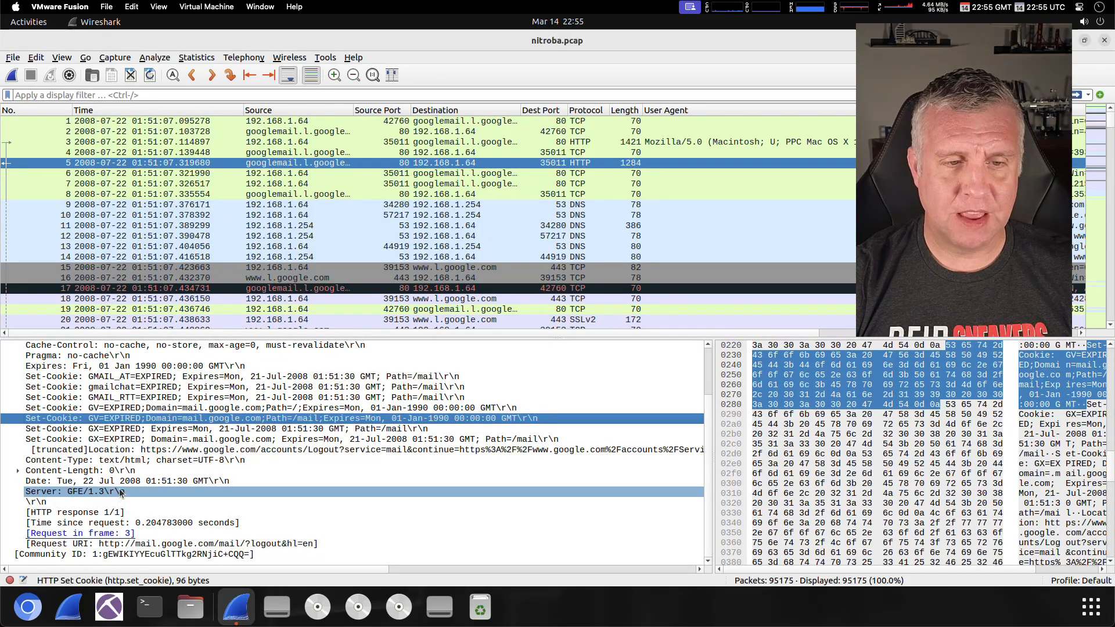
left_click(132, 461)
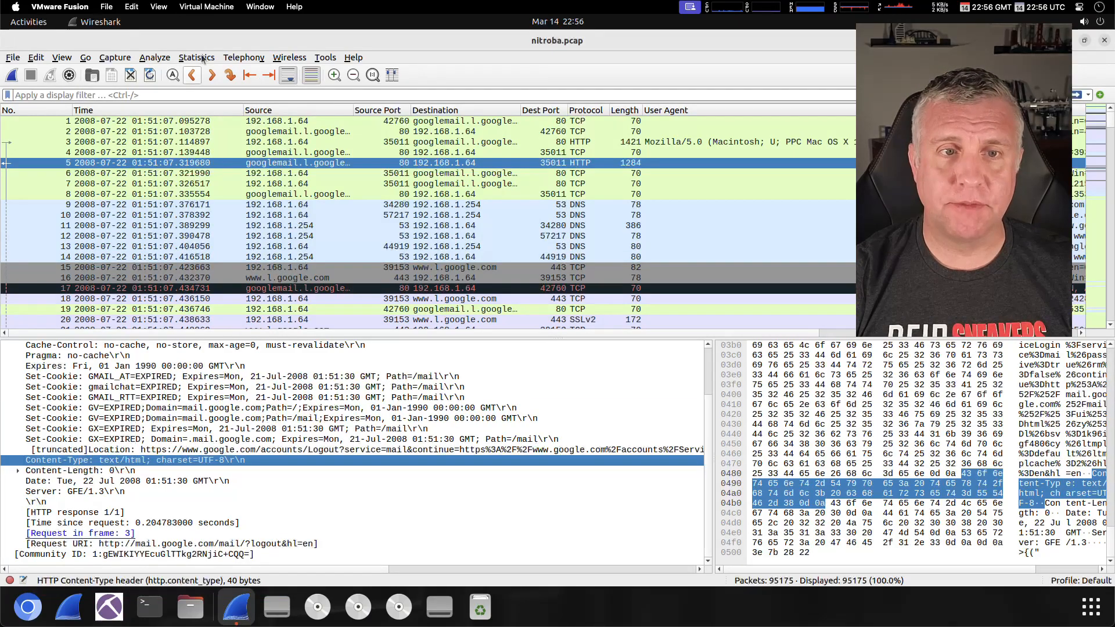
- Enter http.content_type as the field name of the display filter
left_click(201, 94)
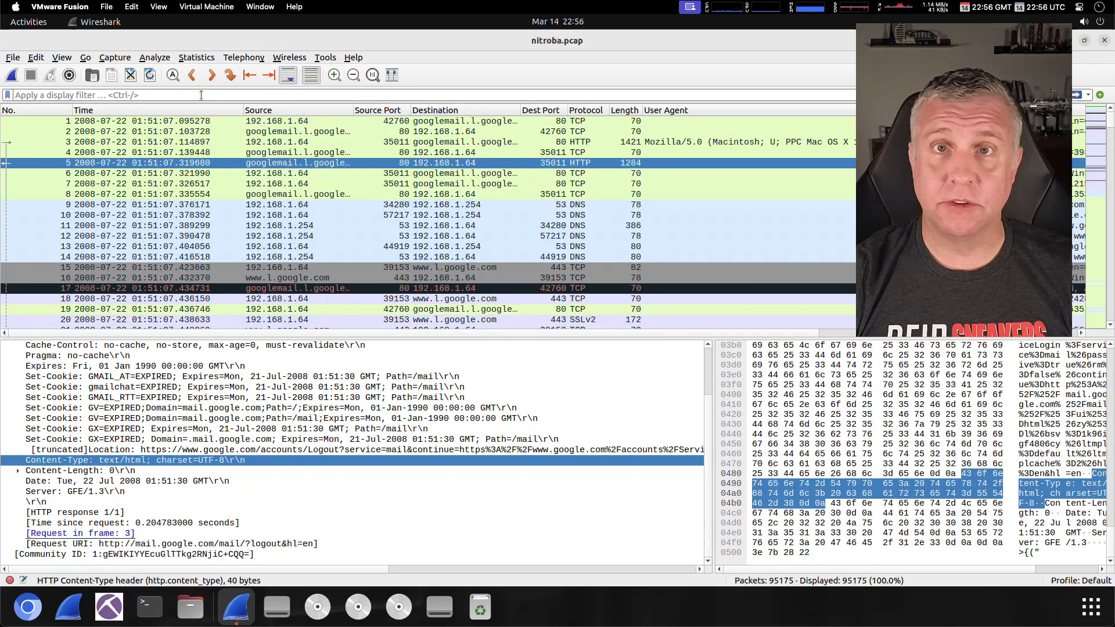
type("h")
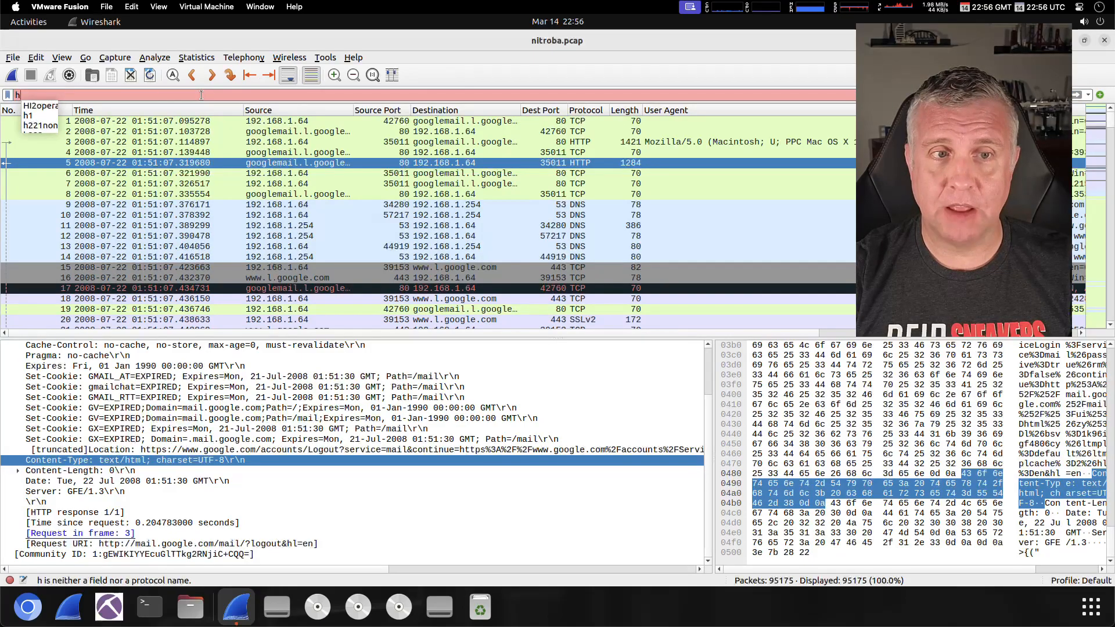
type("ttp.co")
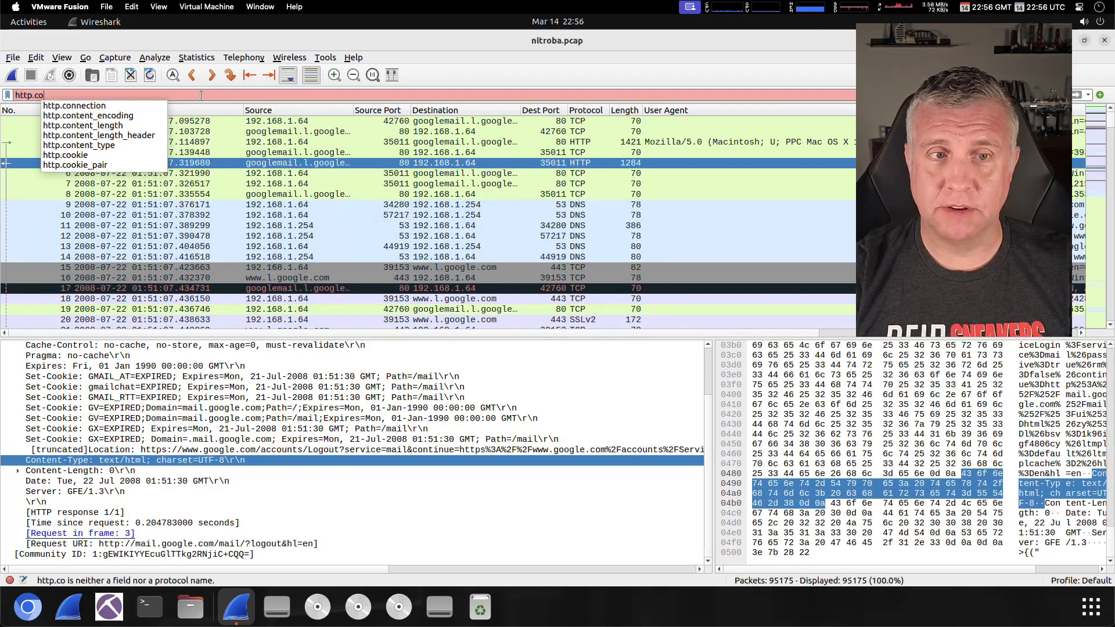
type("ntent")
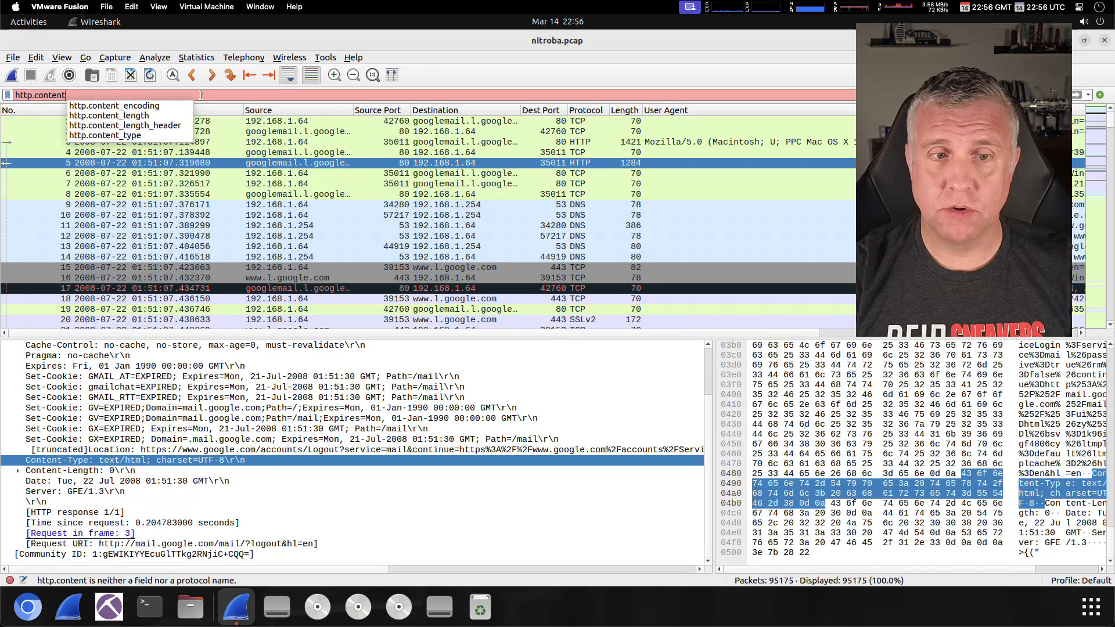
type("__type")
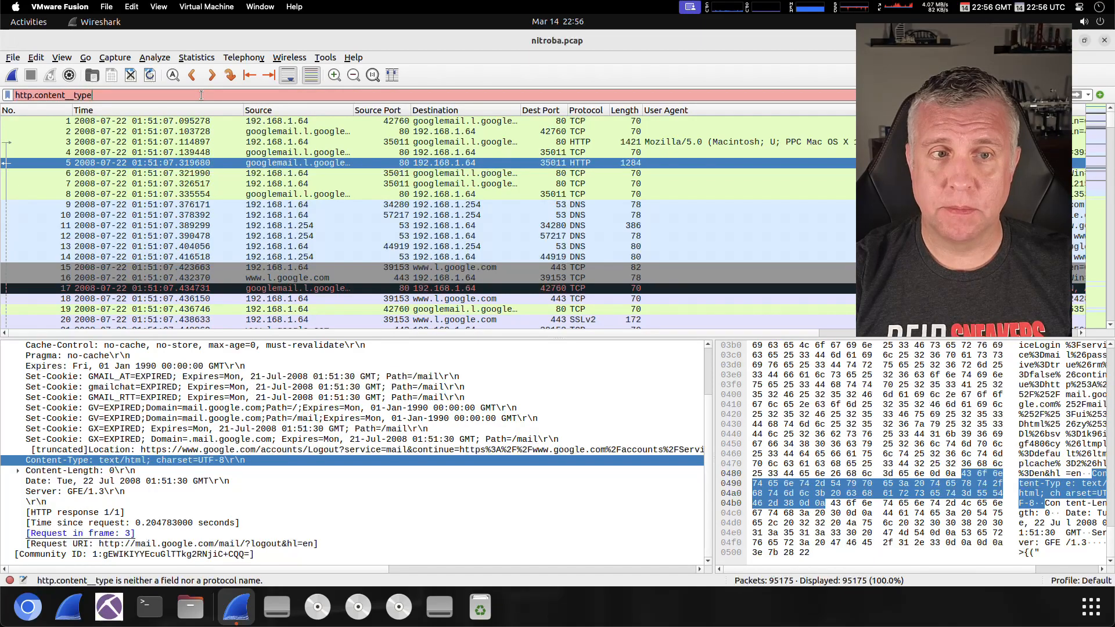
key("BackSpace")
key("BackSpace")
key("BackSpace")
key("BackSpace")
key("BackSpace")
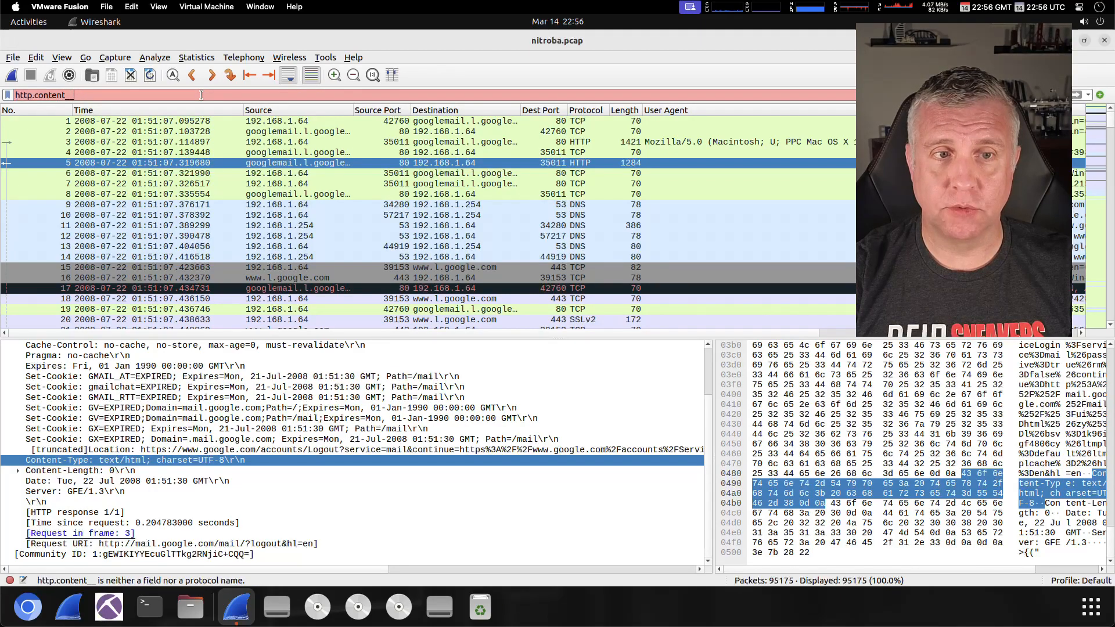
type("type")
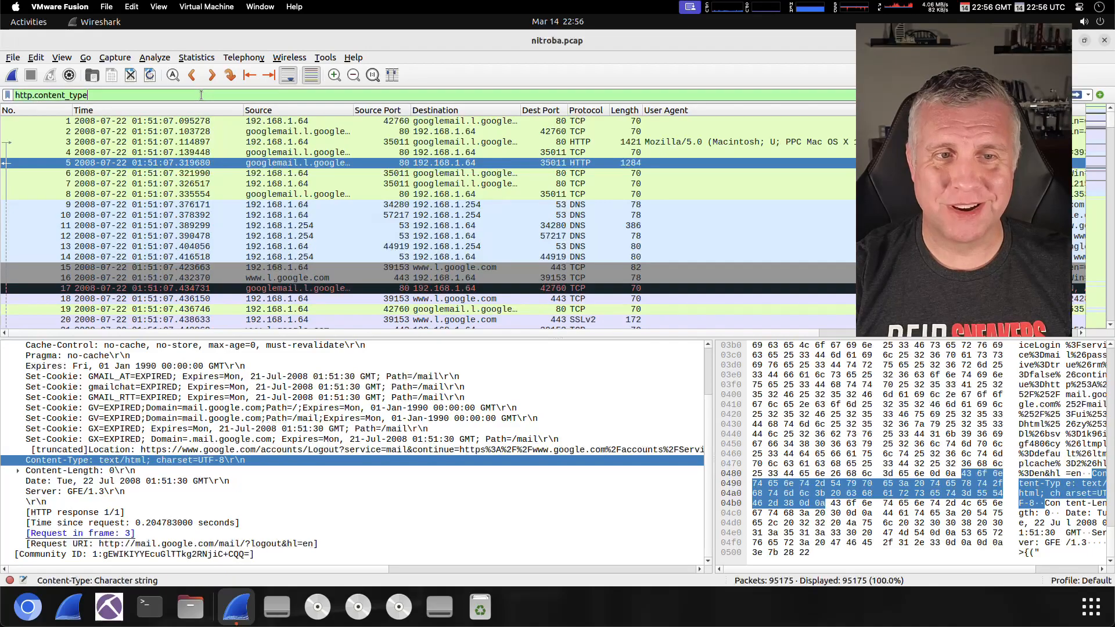
- Complete the display filter as http.content_type contains html and apply it to the packet list
type(" ==")
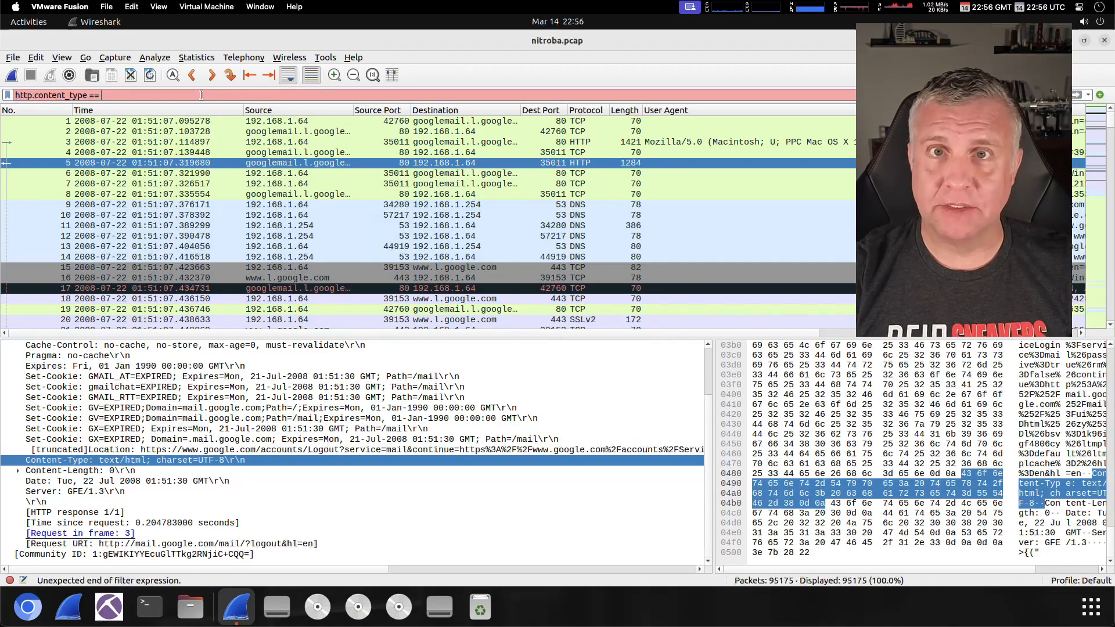
key("BackSpace")
key("BackSpace")
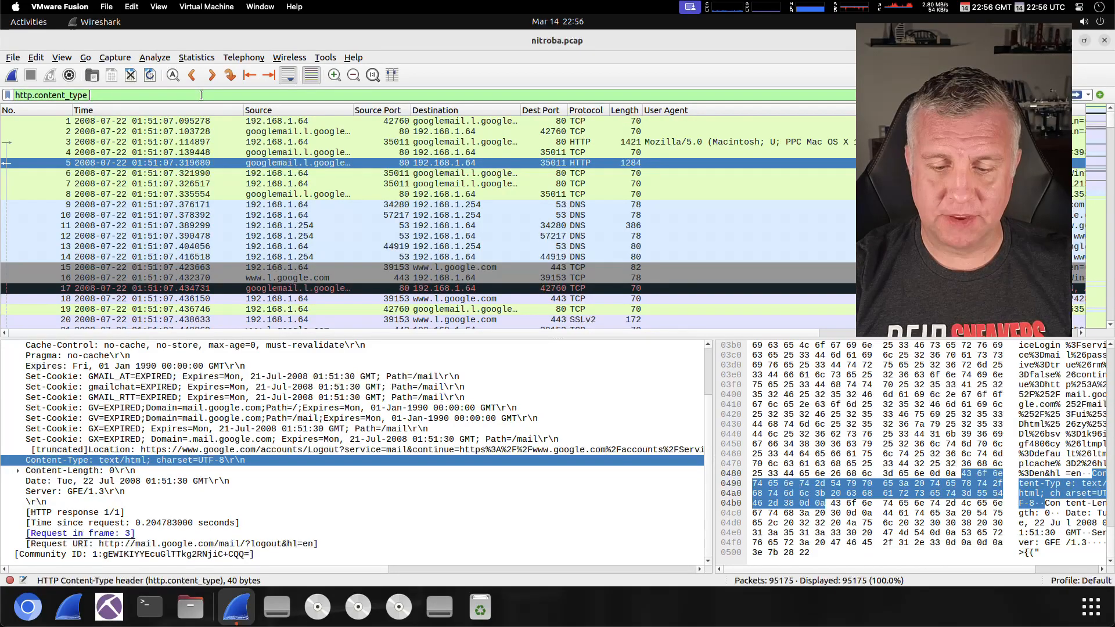
type("contains html")
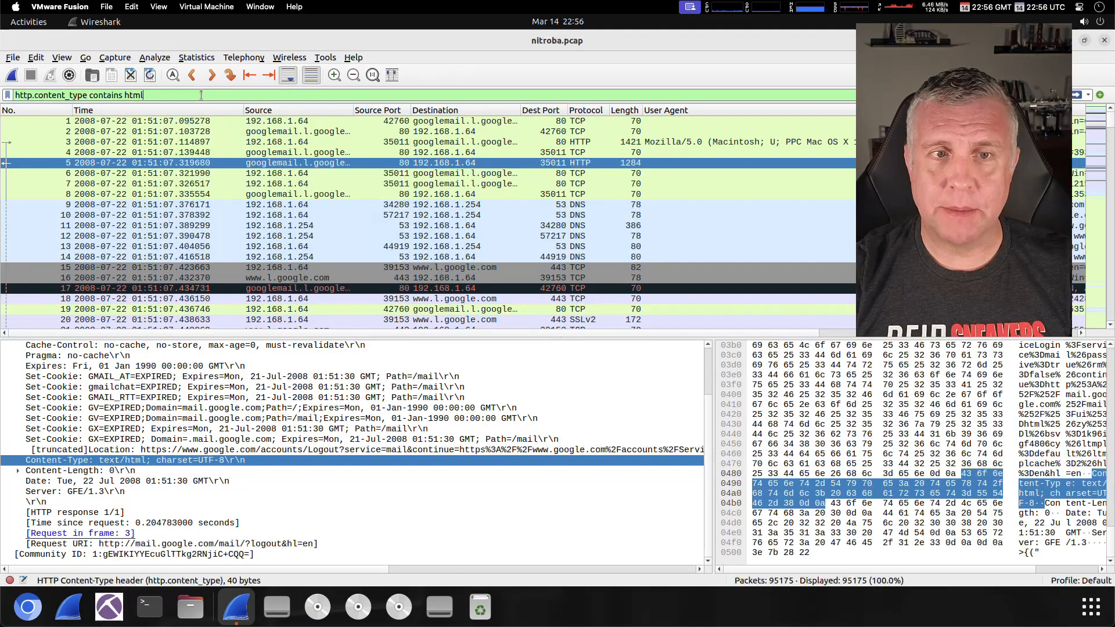
key("Return")
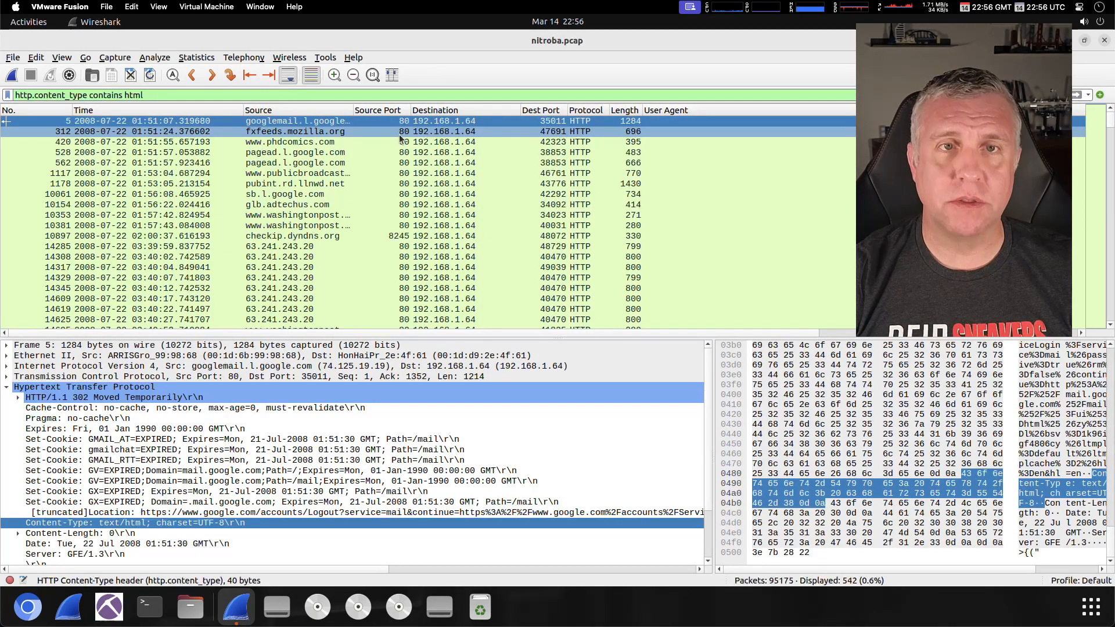
- Highlight the field name in the display filter, and remove the whole filter so all packets are listed
double_click(87, 96)
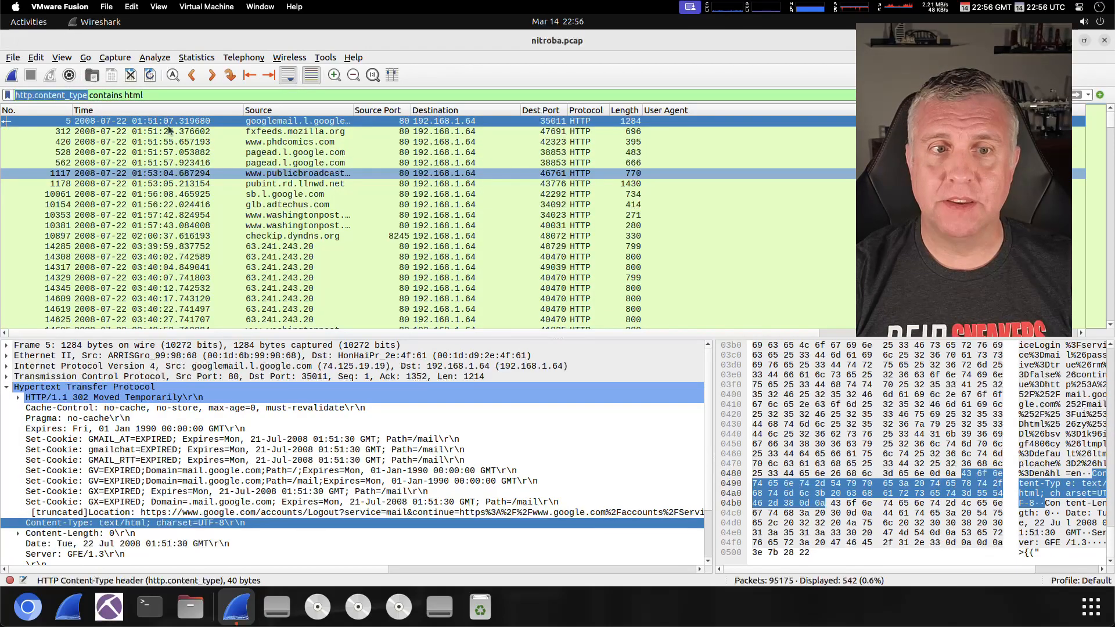
left_click(195, 94)
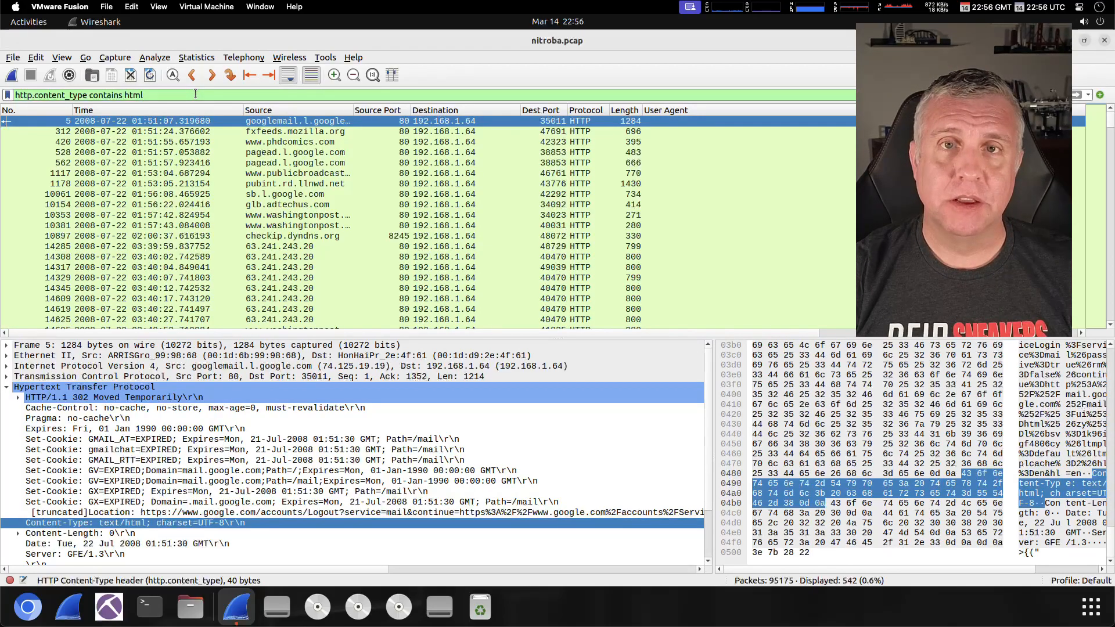
key("ctrl+a")
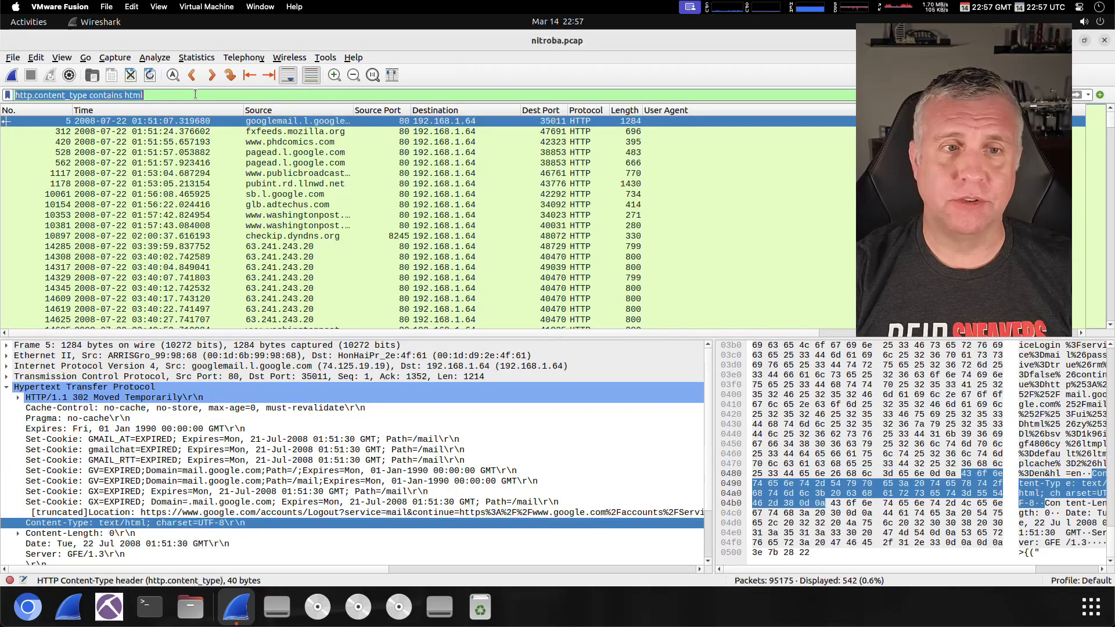
key("BackSpace")
key("Return")
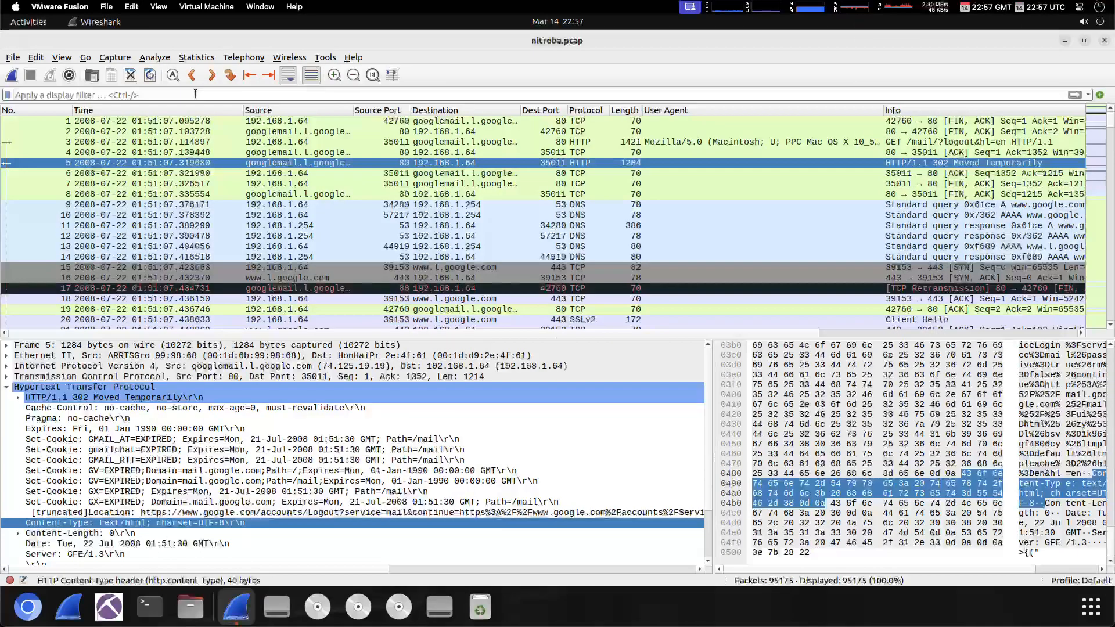
- Apply packet 5's Content-Type header value, text/html; charset=UTF-8, directly as the display filter
right_click(154, 527)
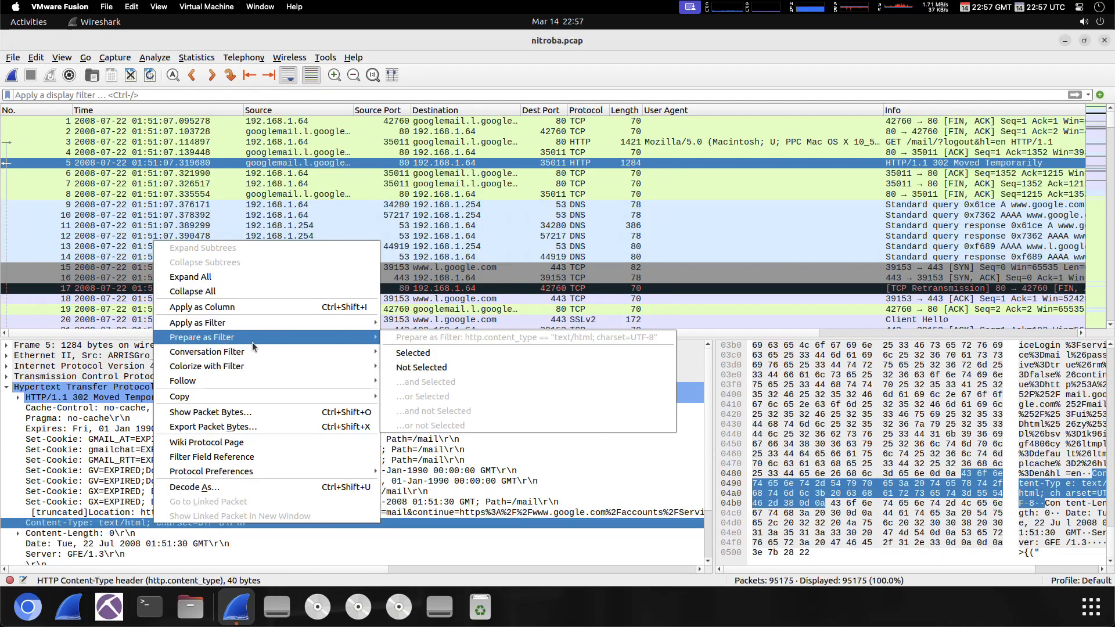
mouse_move(264, 324)
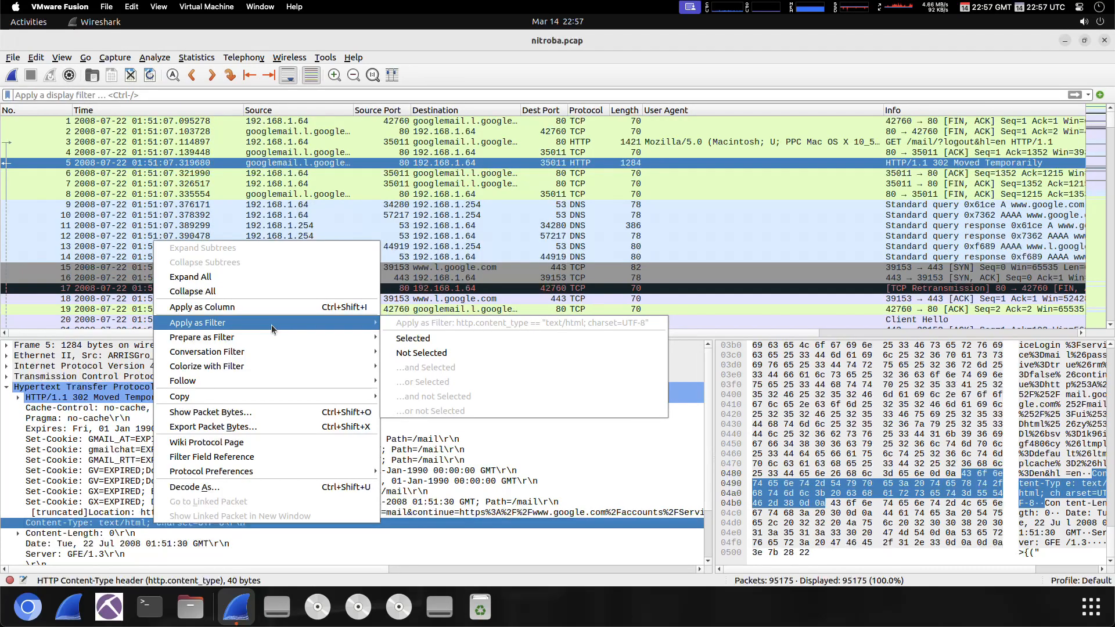
left_click(398, 339)
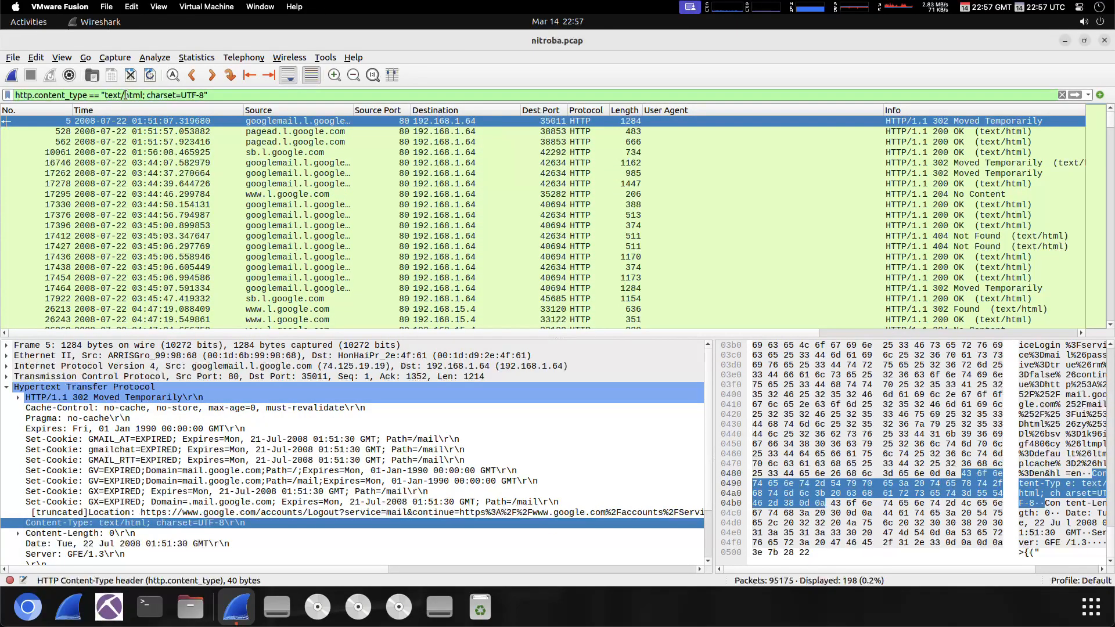
- Clear the applied display filter and prepare one from the selected Content-Type header without applying it
left_click_drag(124, 95, 204, 94)
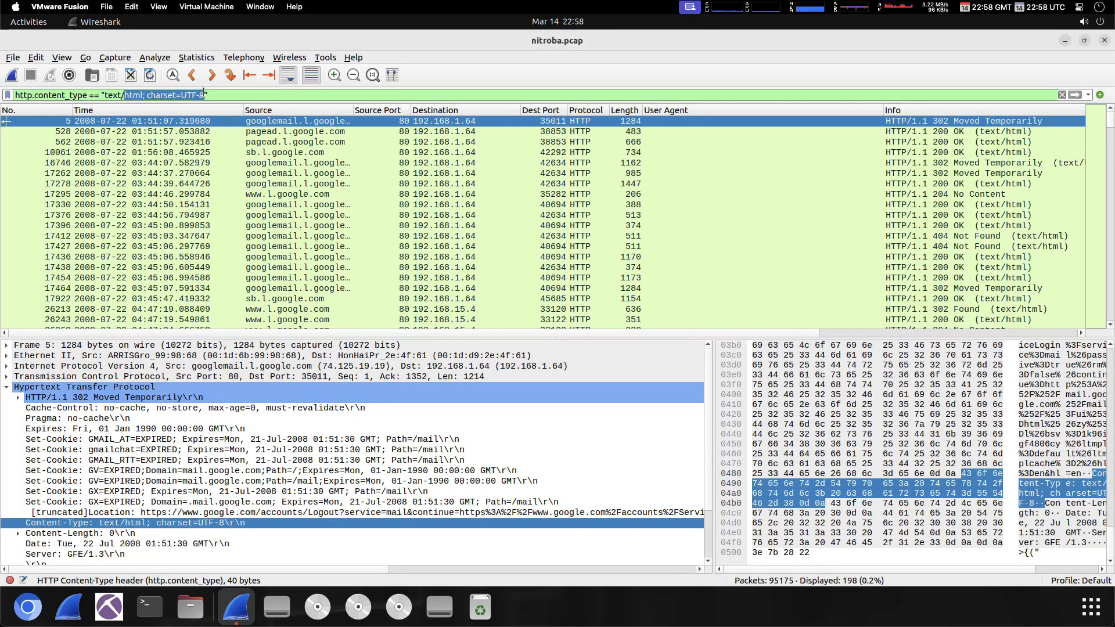
left_click(239, 90)
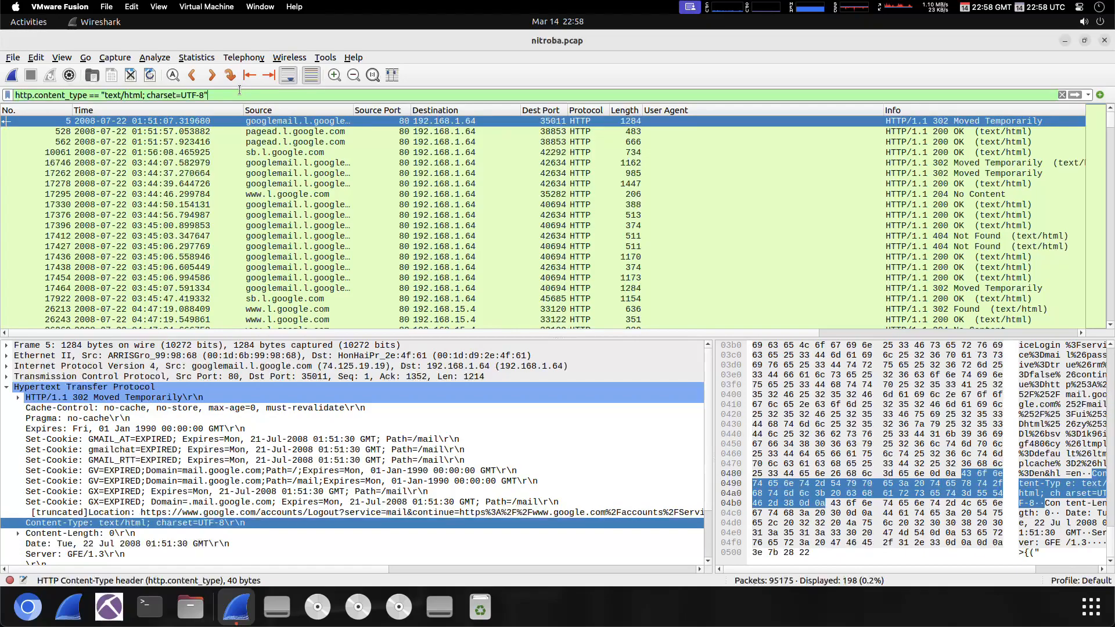
key("ctrl+a")
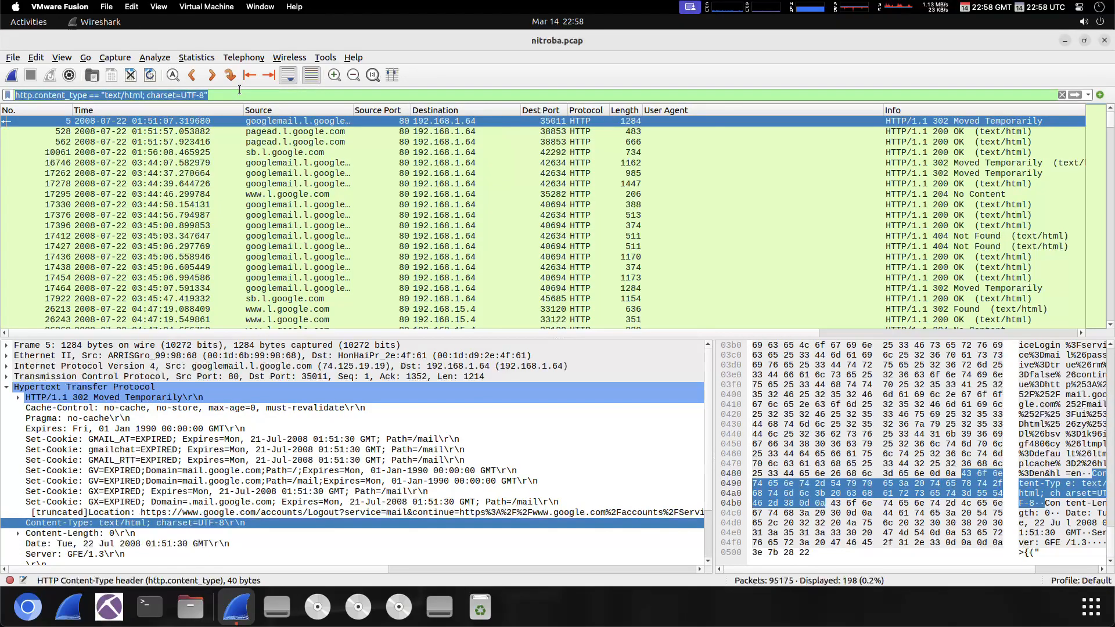
key("BackSpace")
key("Return")
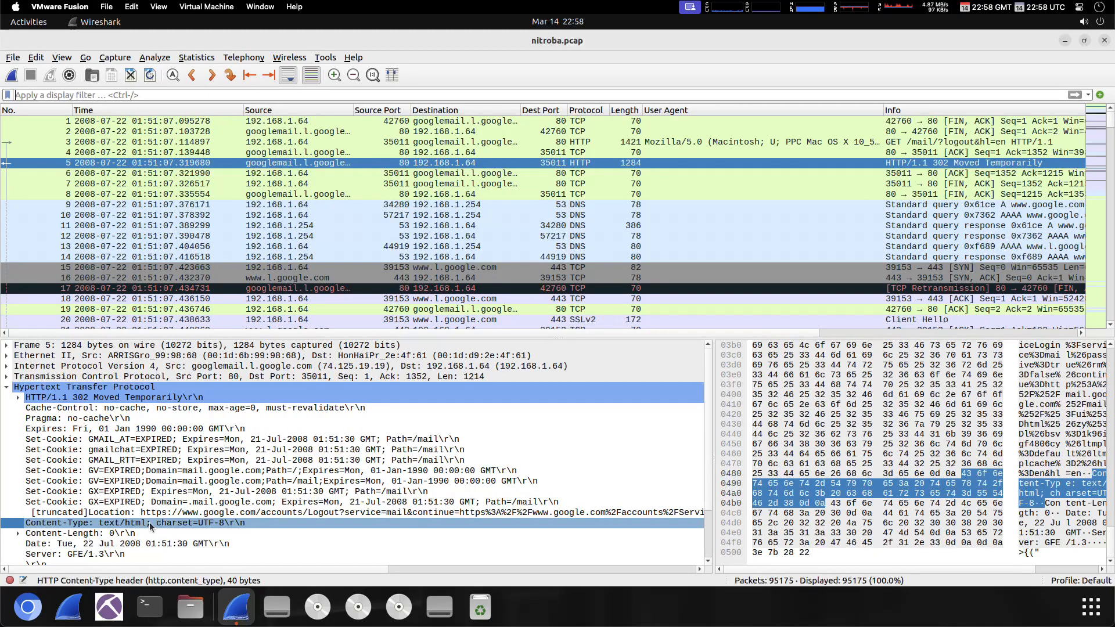
right_click(149, 521)
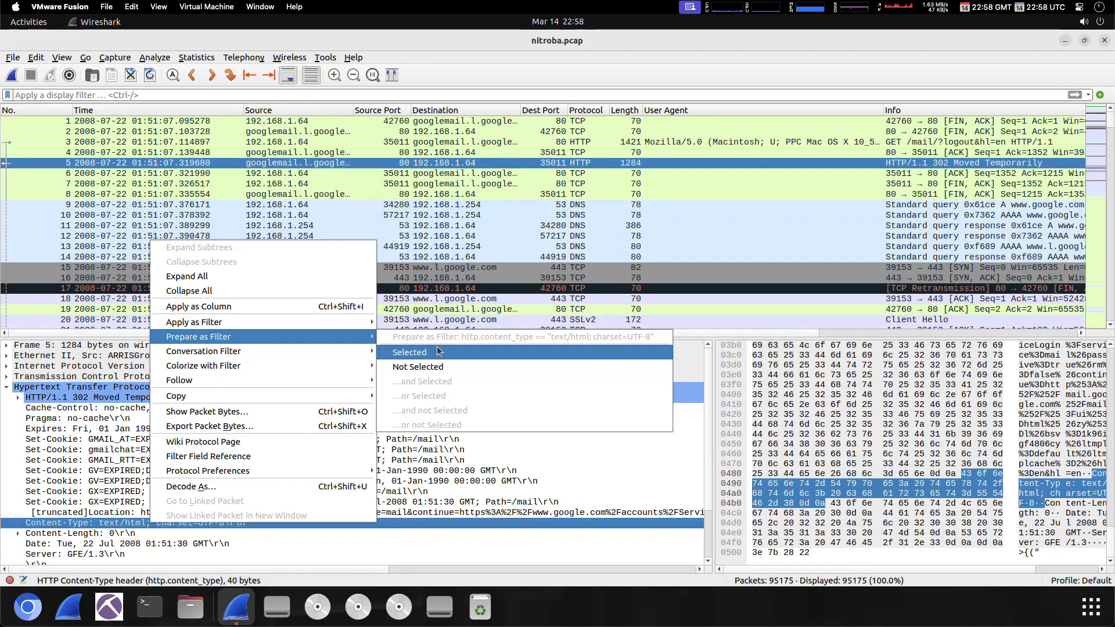
left_click(437, 349)
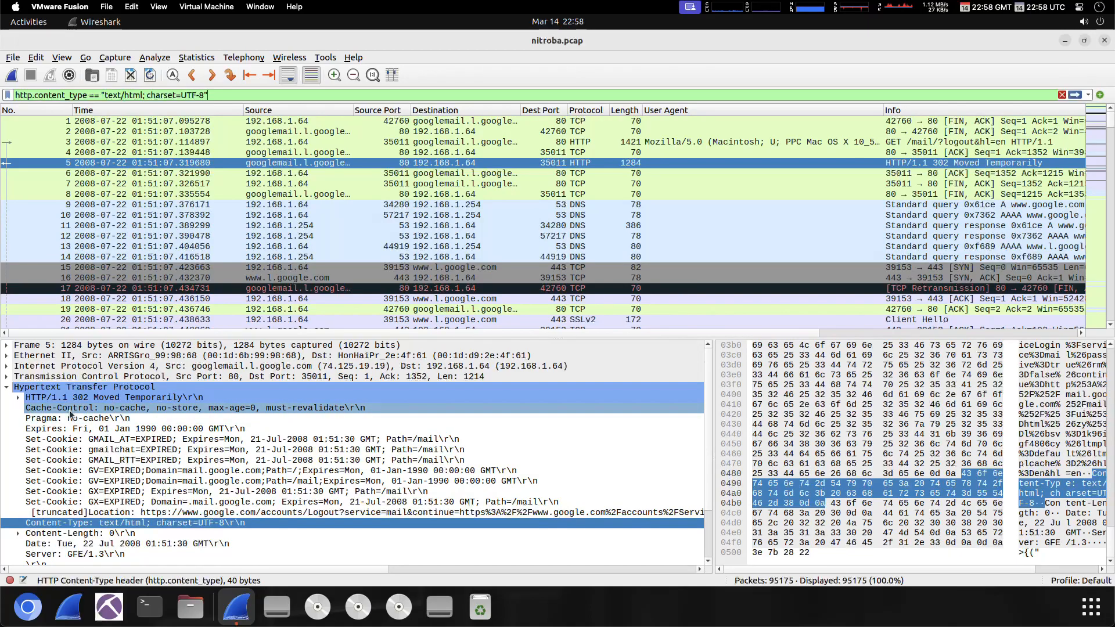
- Look through packet 5's HTTP headers and expand the HTTP/1.1 302 Moved Temporarily status line
scroll(75, 511, "down", 2)
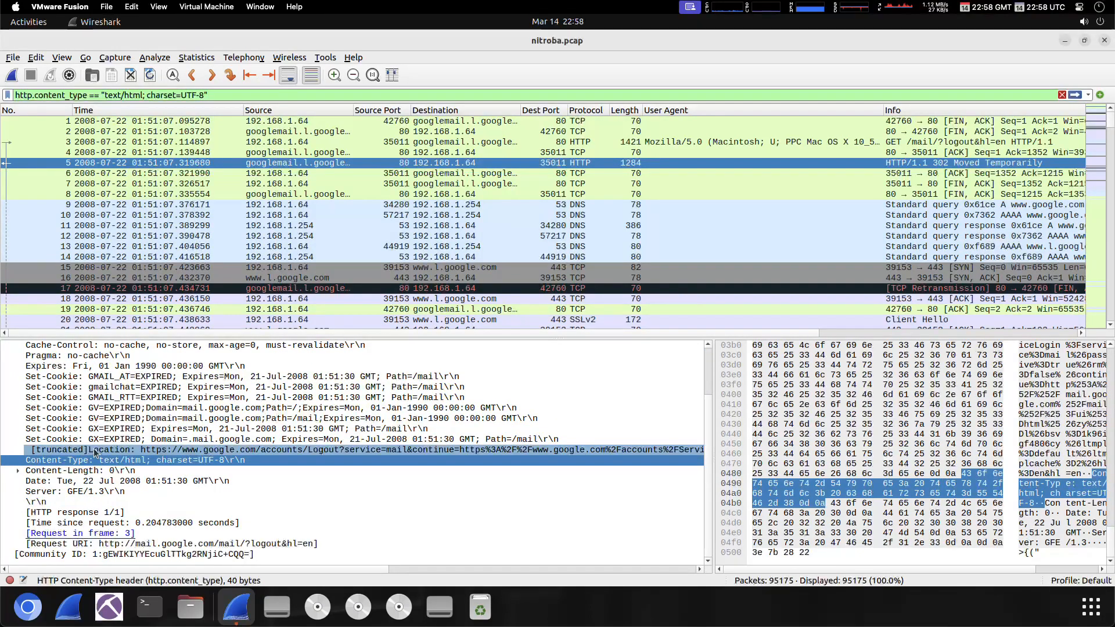
scroll(86, 401, "up", 2)
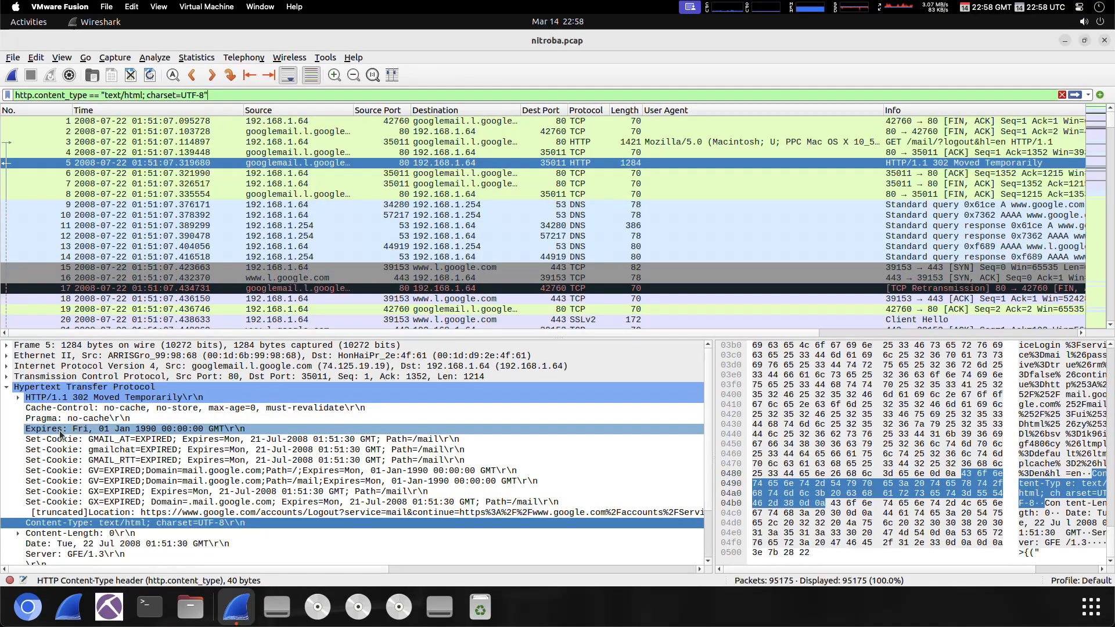
scroll(60, 435, "down", 2)
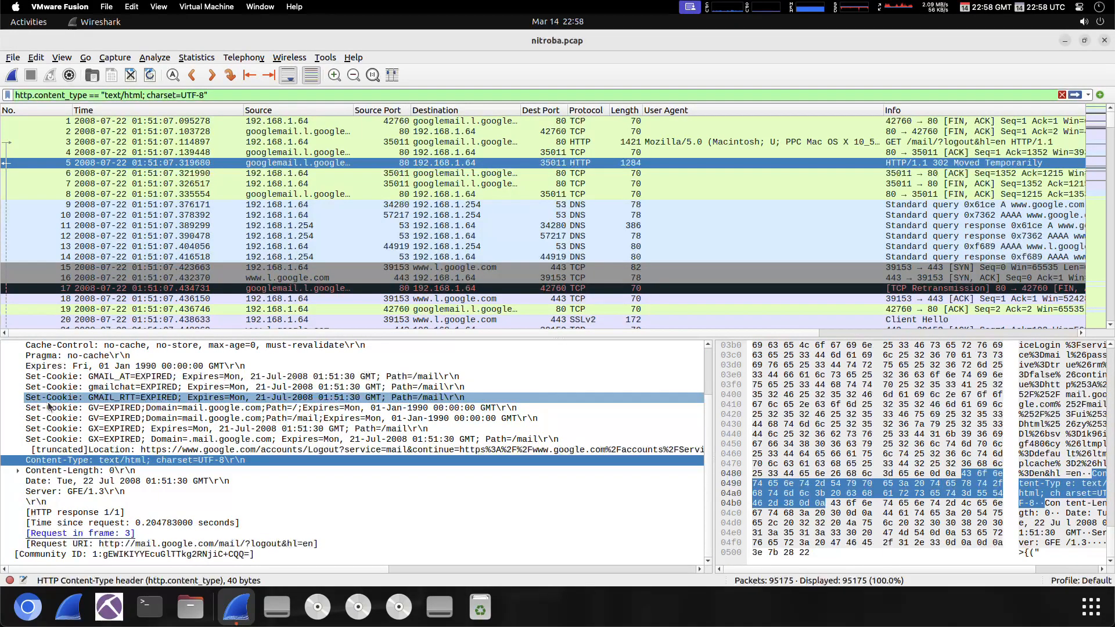
scroll(22, 402, "up", 2)
left_click(19, 398)
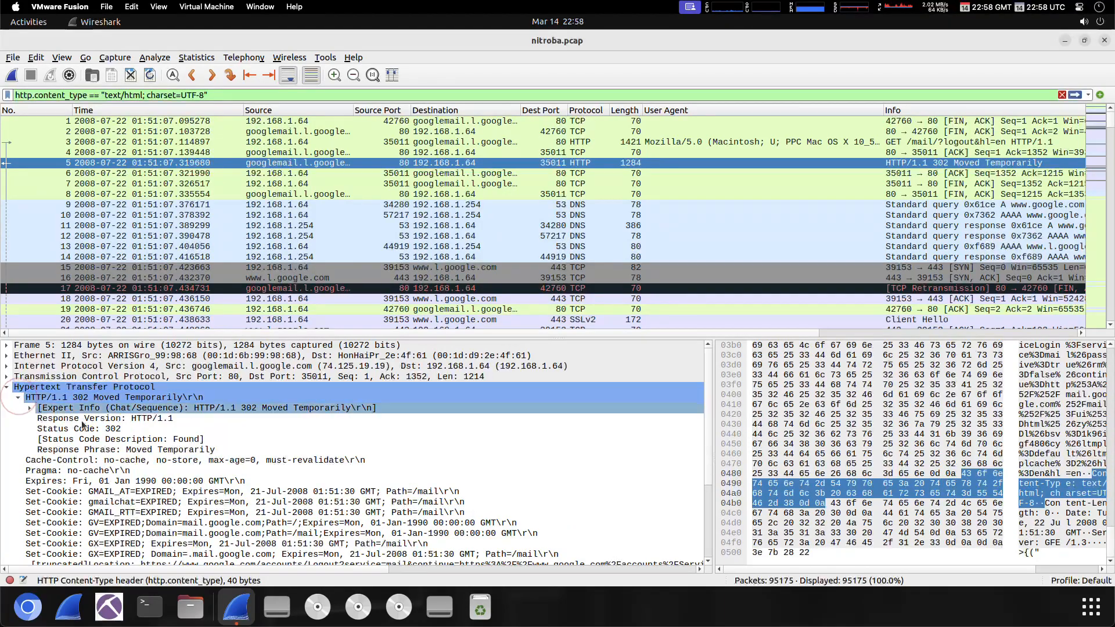
- Add packet 5's Status Code 302 to the prepared Content-Type filter as an AND condition, and apply the combined filter
left_click(107, 428)
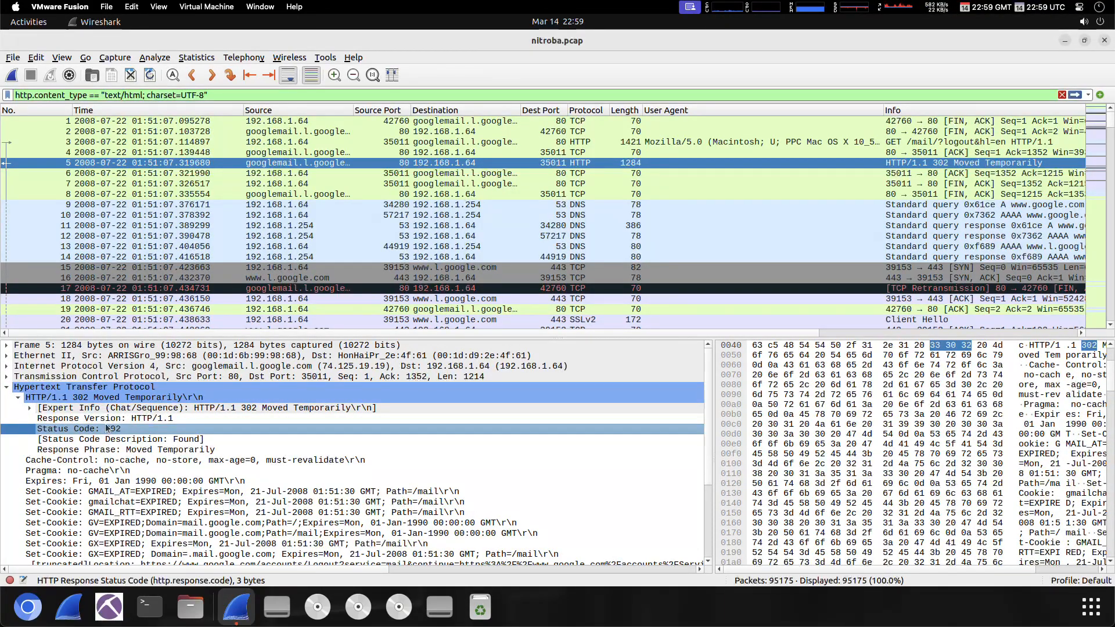
right_click(108, 428)
mouse_move(221, 238)
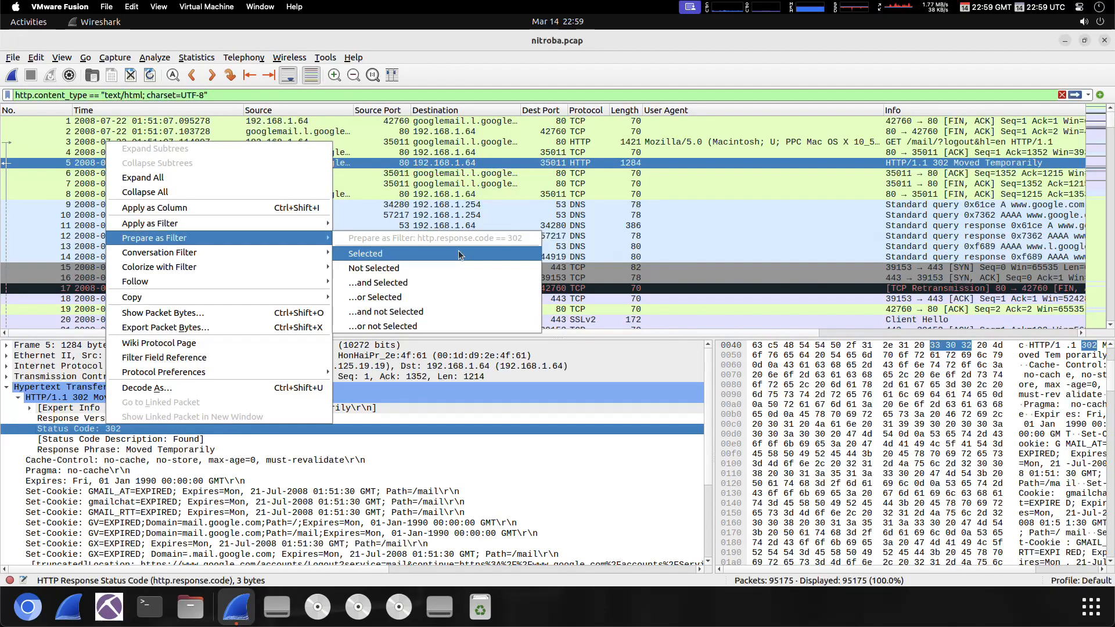
left_click(434, 282)
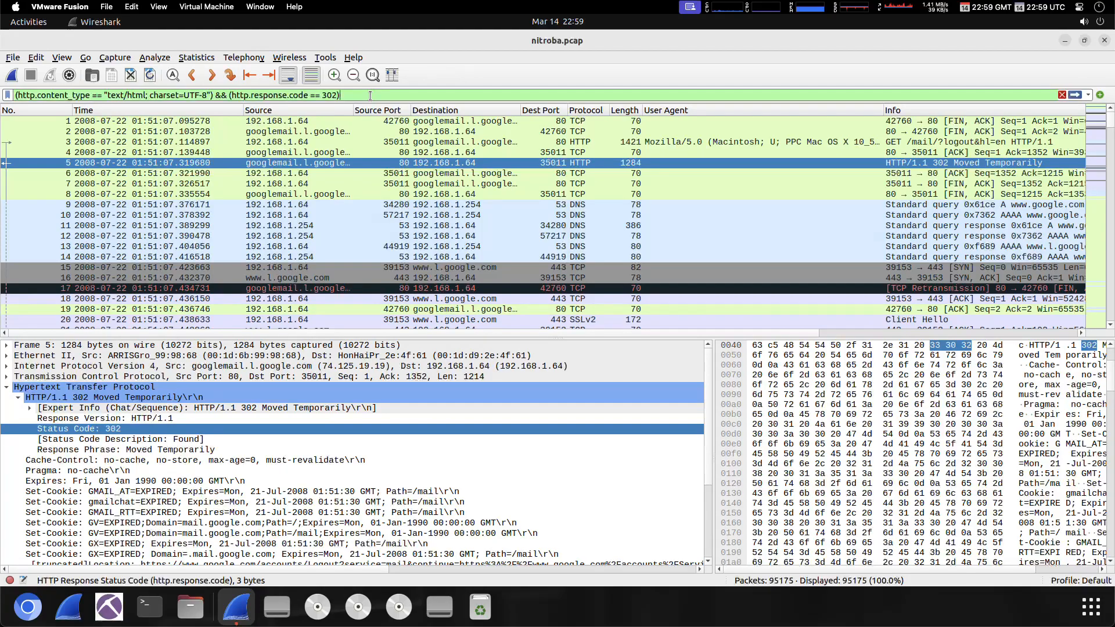
key("Return")
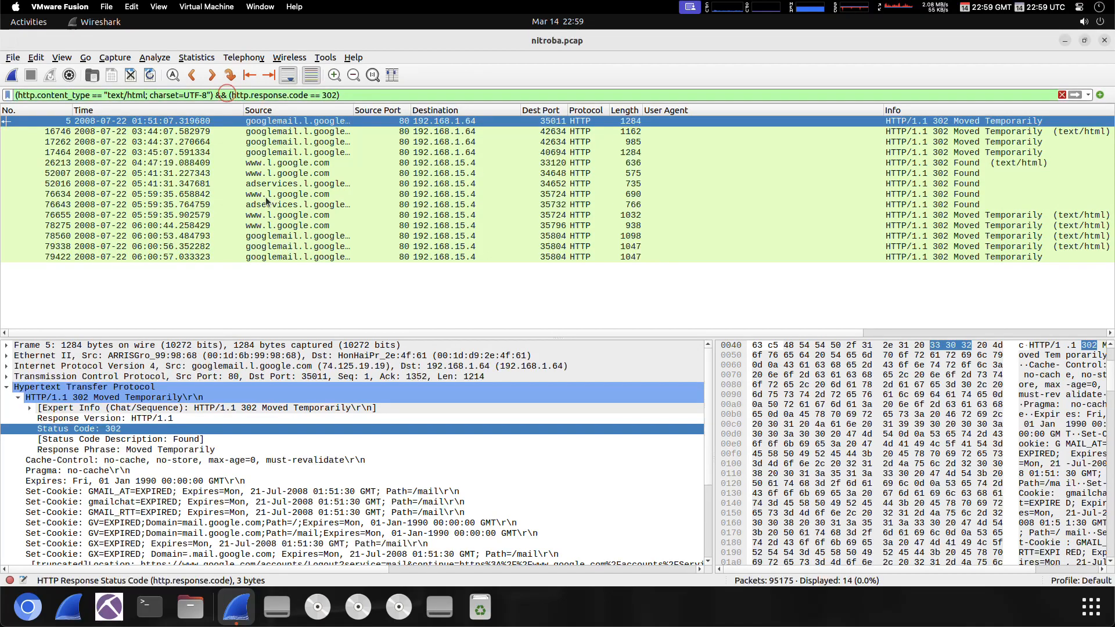
- Change the filter's && operator to ||, apply it, and select packet 312's Content-Type header for comparison
key("BackSpace")
key("BackSpace")
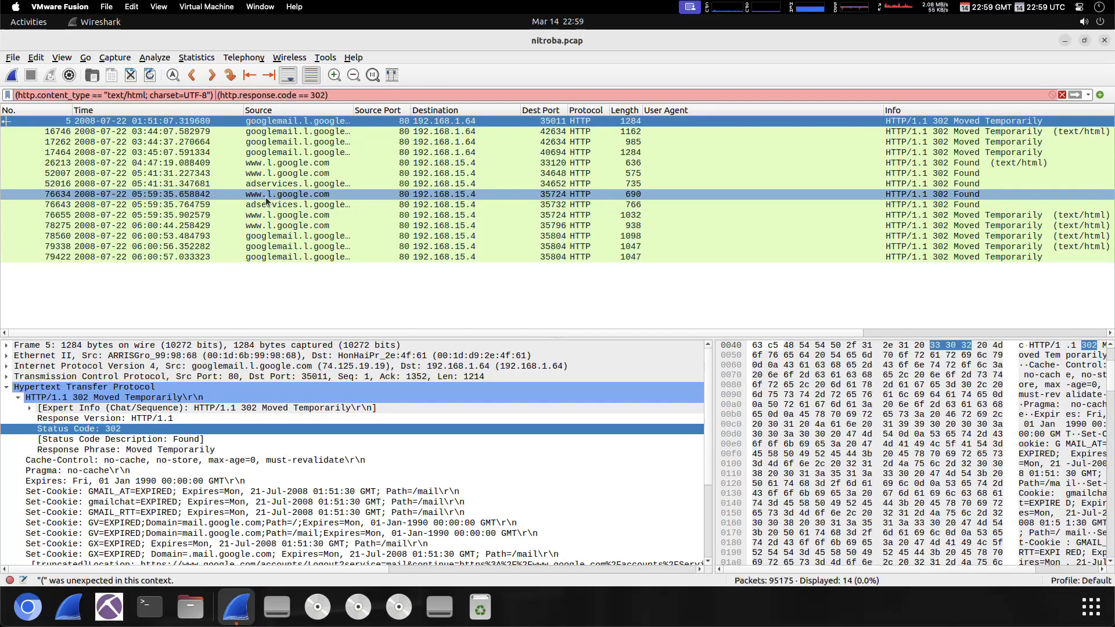
type("||")
key("Return")
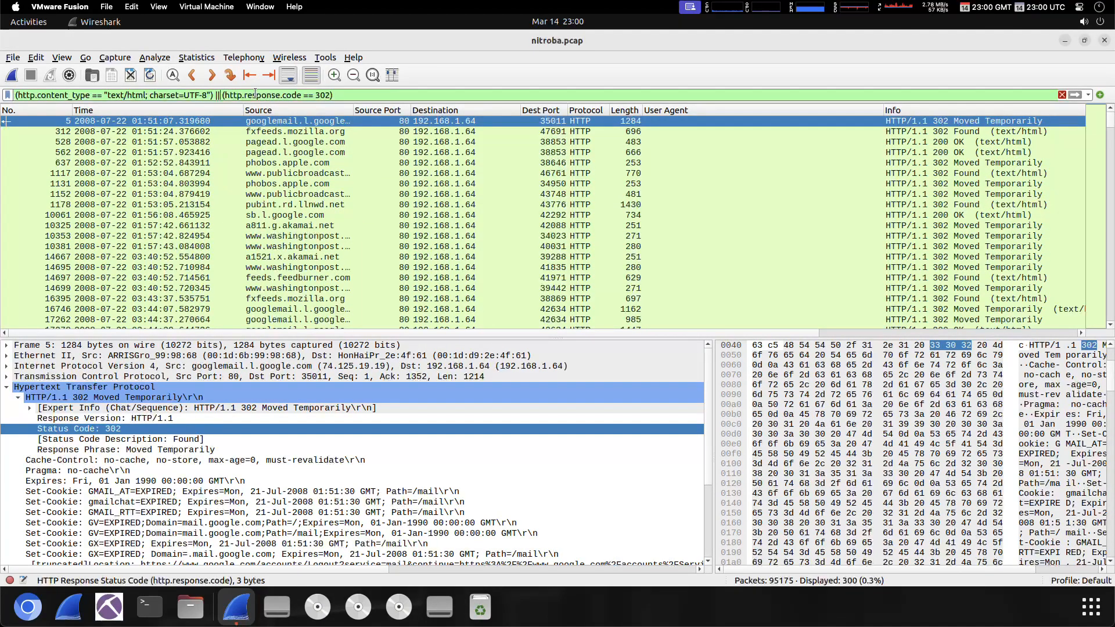
left_click(326, 132)
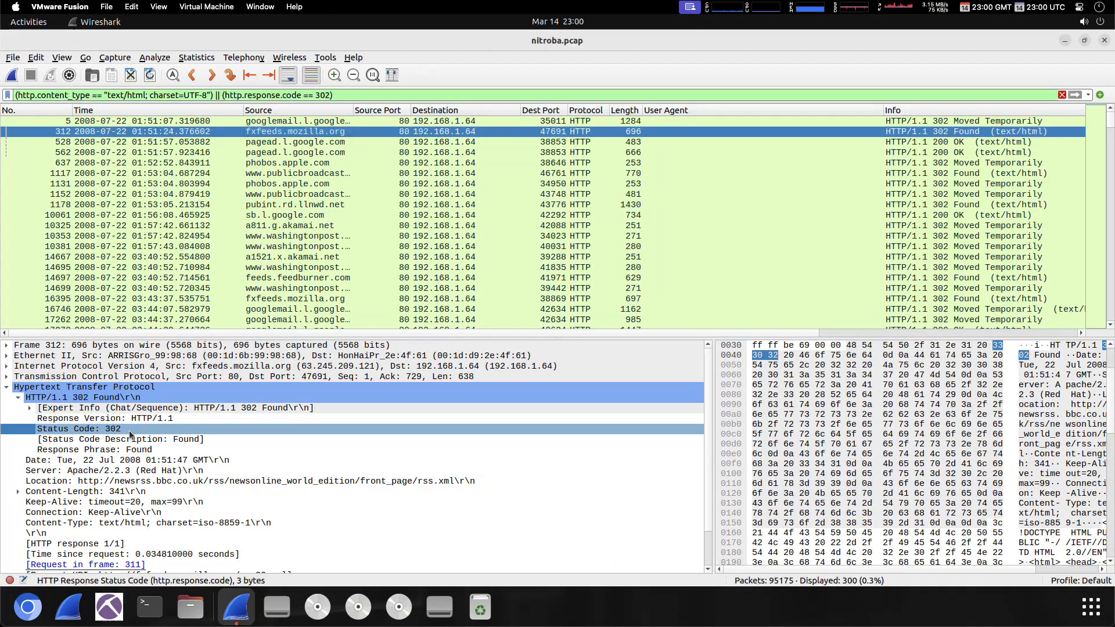
left_click(214, 525)
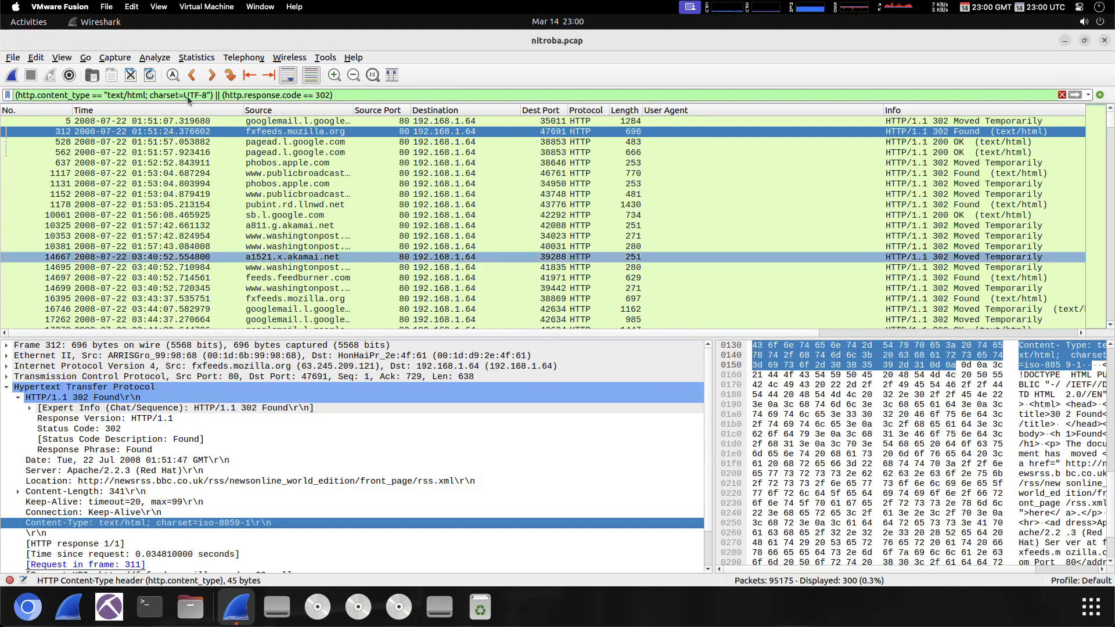
- Clear the combined Content-Type and status code filter so all packets are listed
triple_click(343, 94)
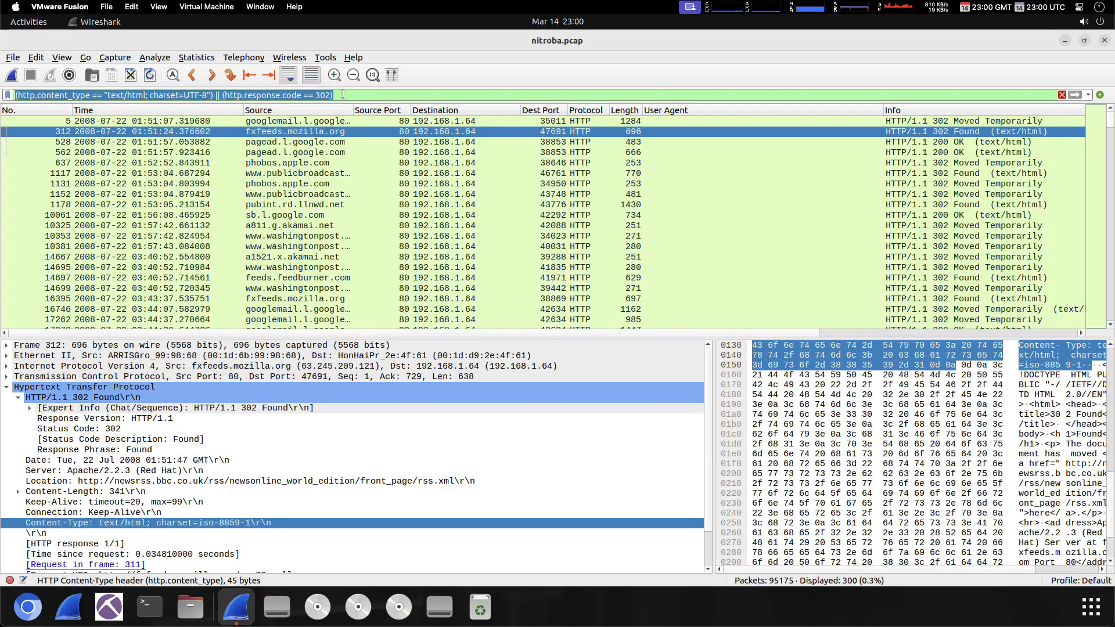
key("BackSpace")
key("Return")
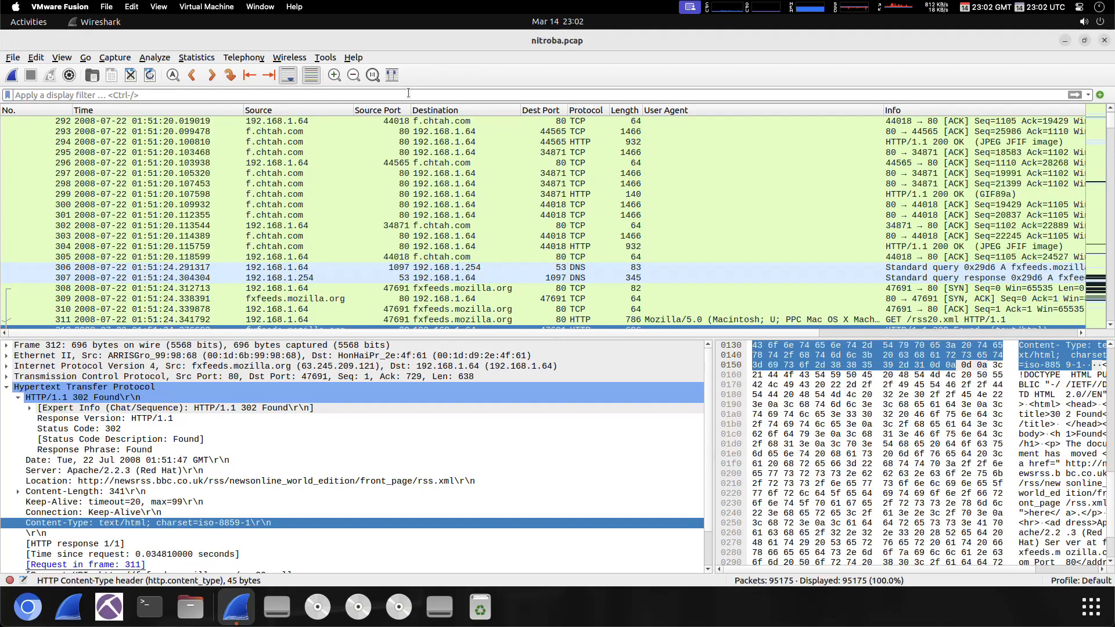
- Apply the display filter http.response.code in { 301, 302 } and check the status codes of the matching packets
type("http.respo")
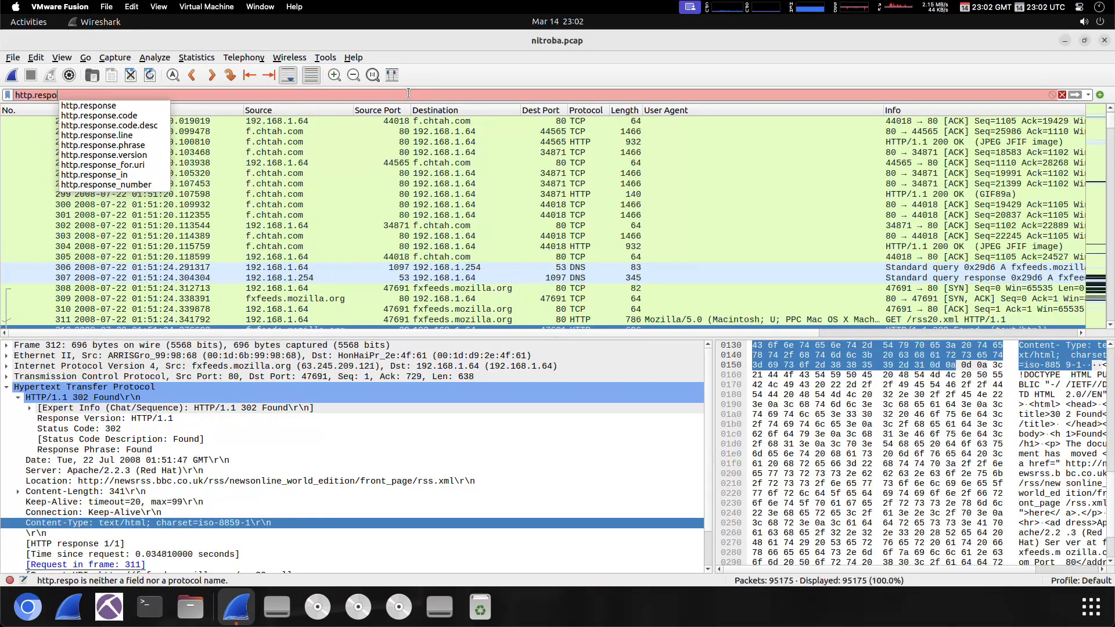
type("nse.code")
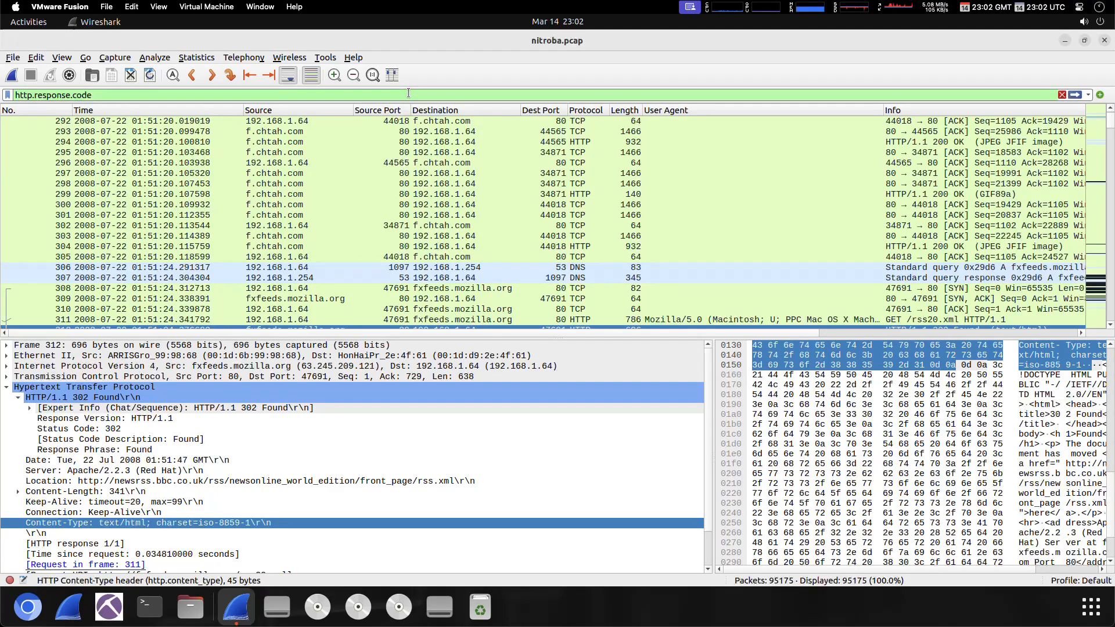
type(" in {")
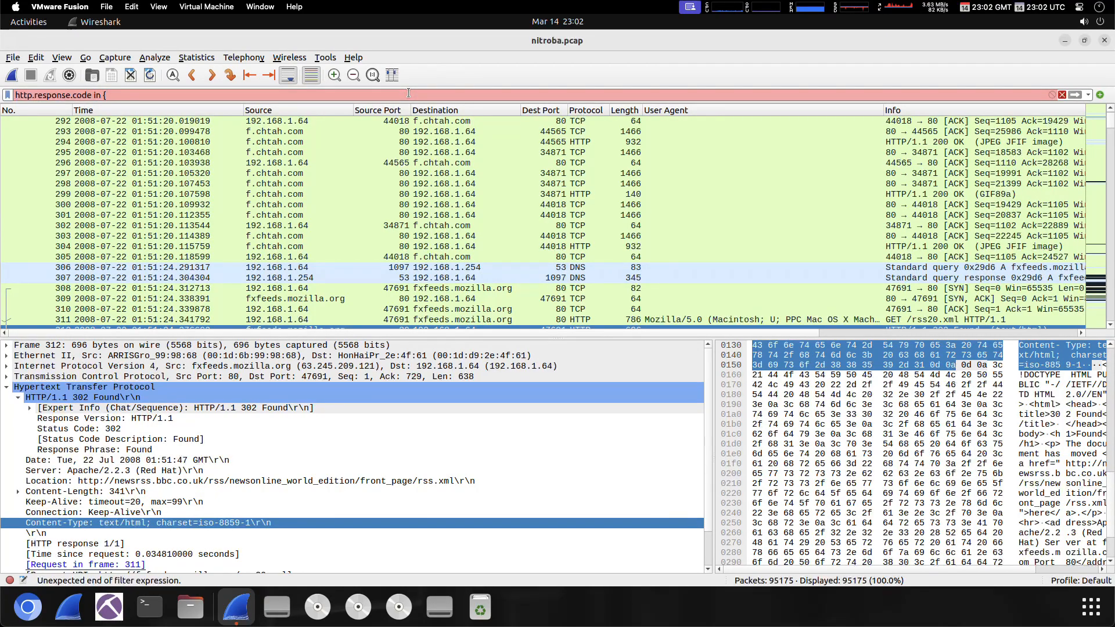
type(" 301, 03")
type("2 }")
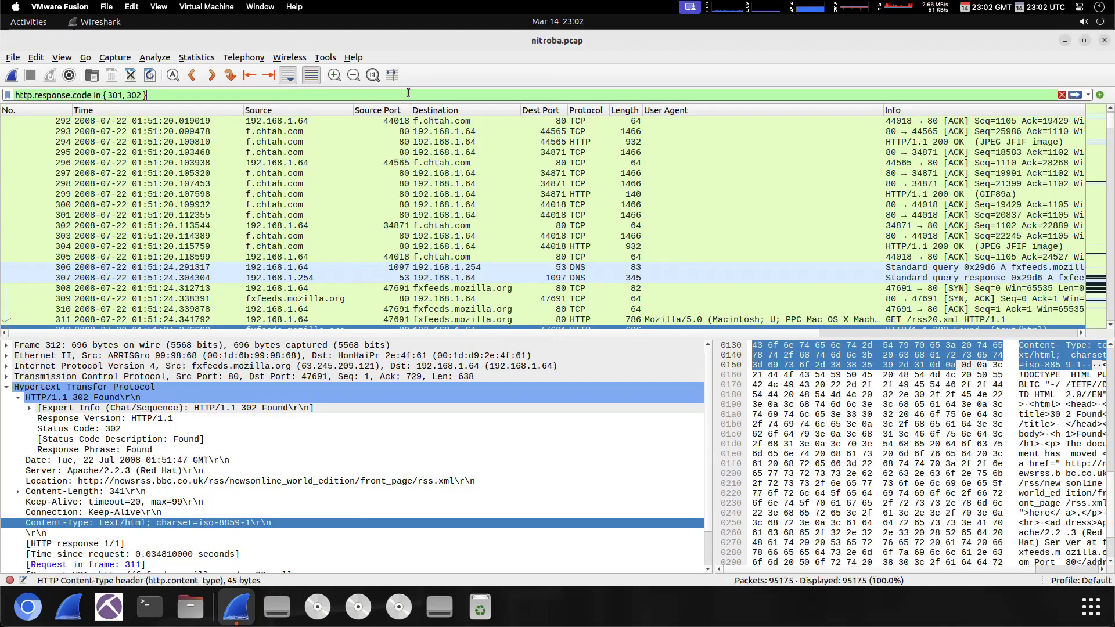
key("Return")
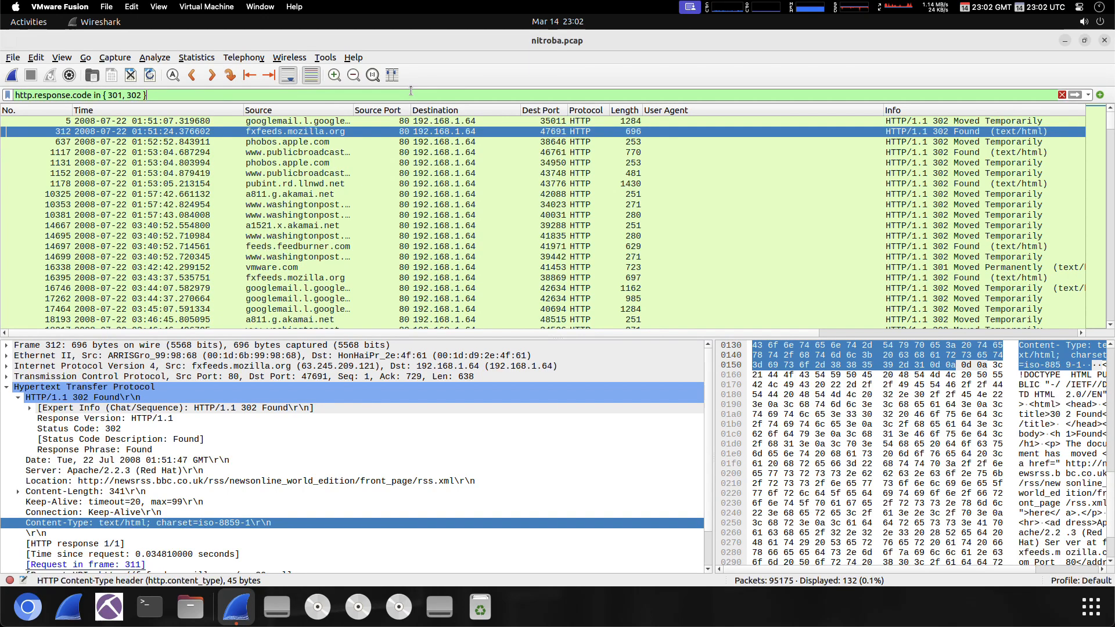
left_click(255, 428)
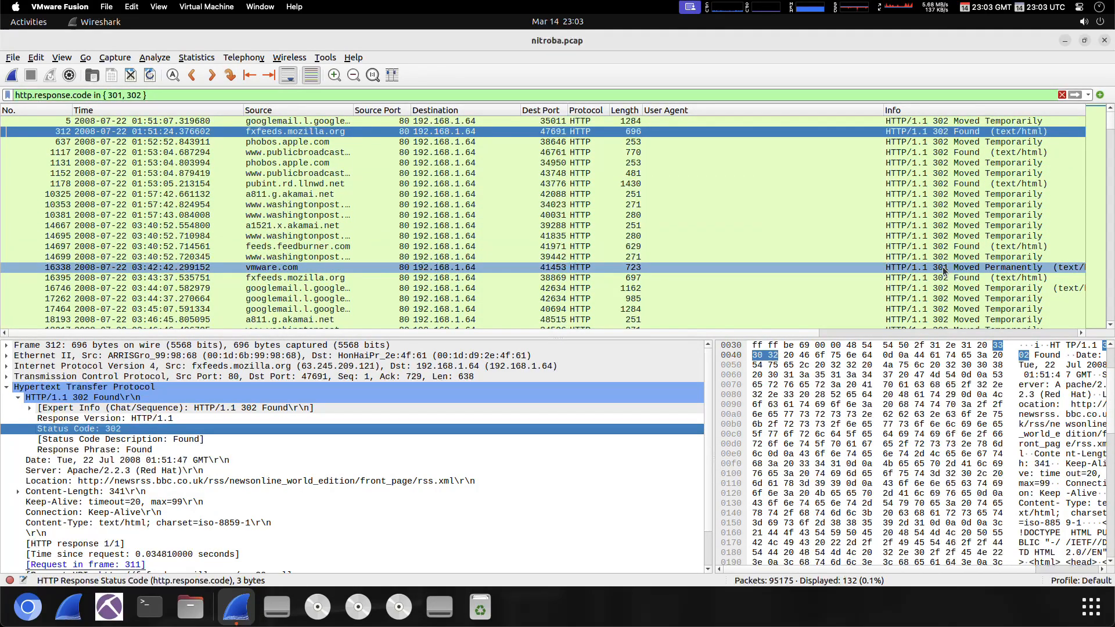
scroll(945, 275, "down", 5)
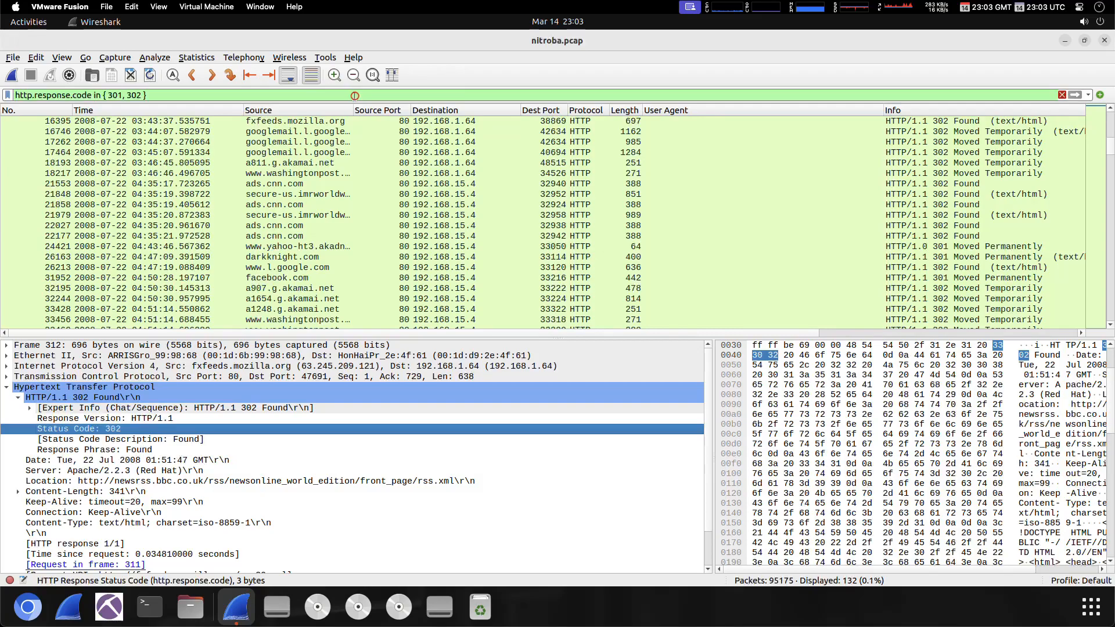
- Add 206 to the response code set, apply the filter, and look through the whole list of matching responses
type(", 205")
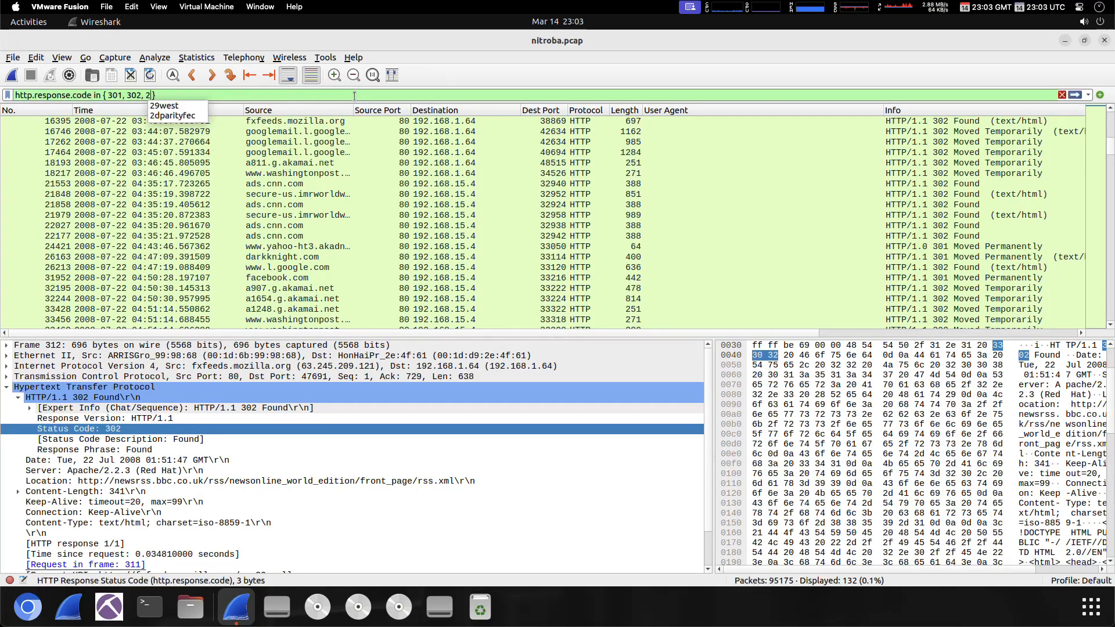
key("BackSpace")
type("6")
key("Return")
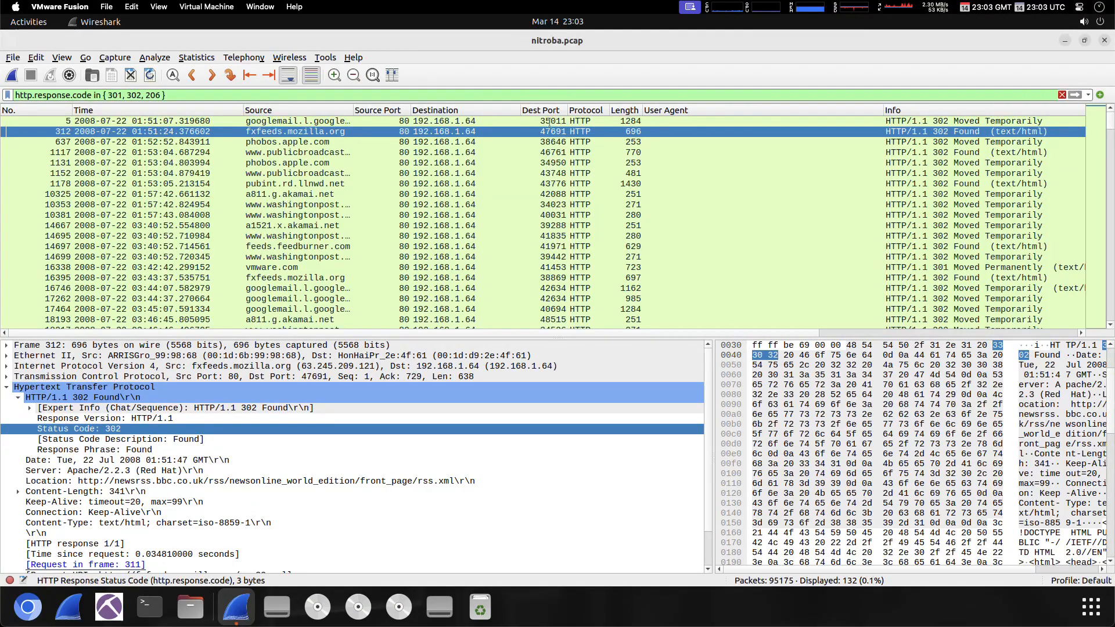
scroll(783, 148, "down", 20)
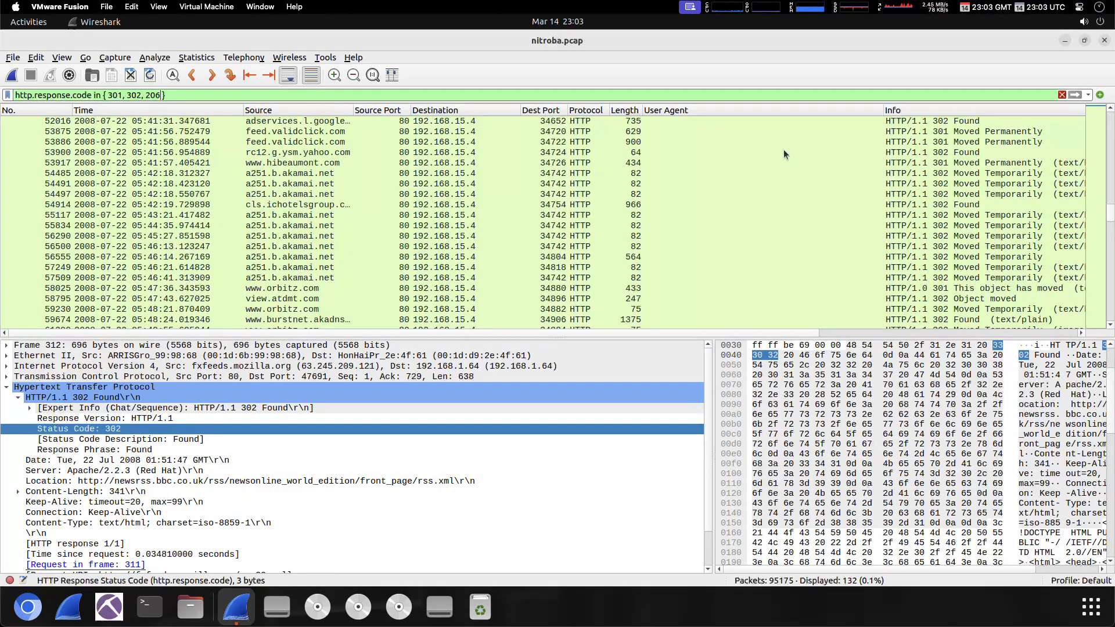
scroll(783, 149, "down", 12)
scroll(904, 208, "down", 1)
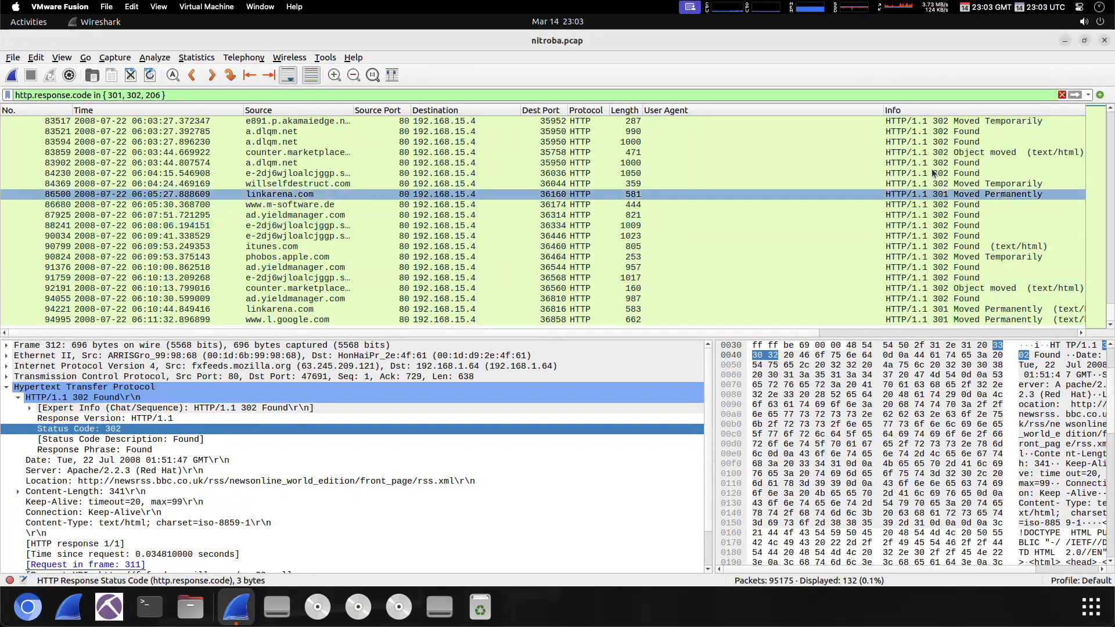
scroll(932, 176, "up", 20)
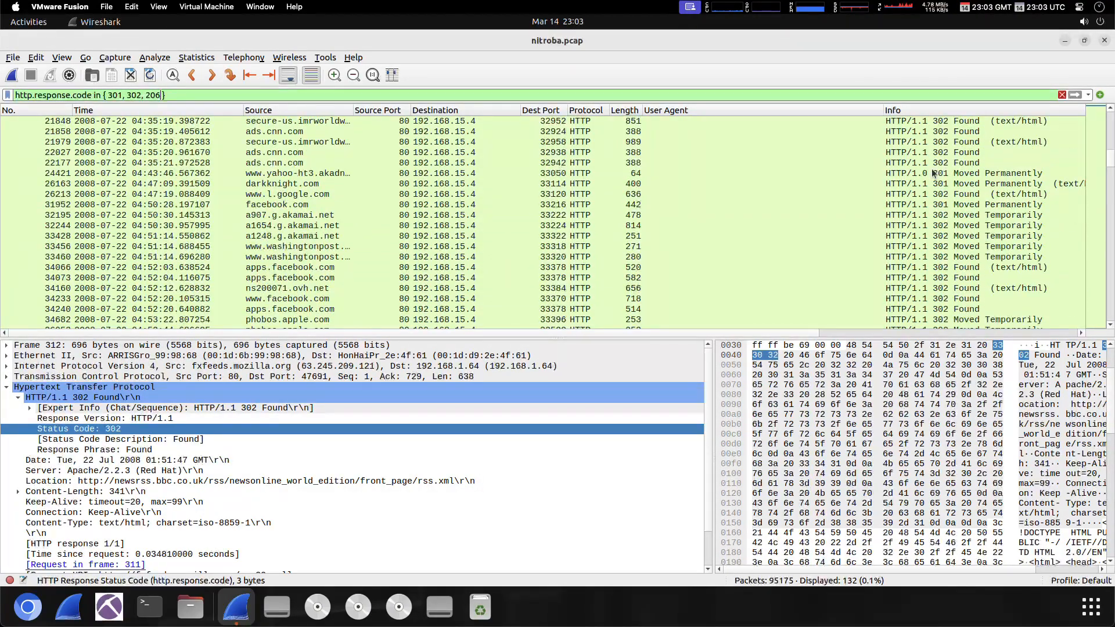
scroll(932, 176, "up", 10)
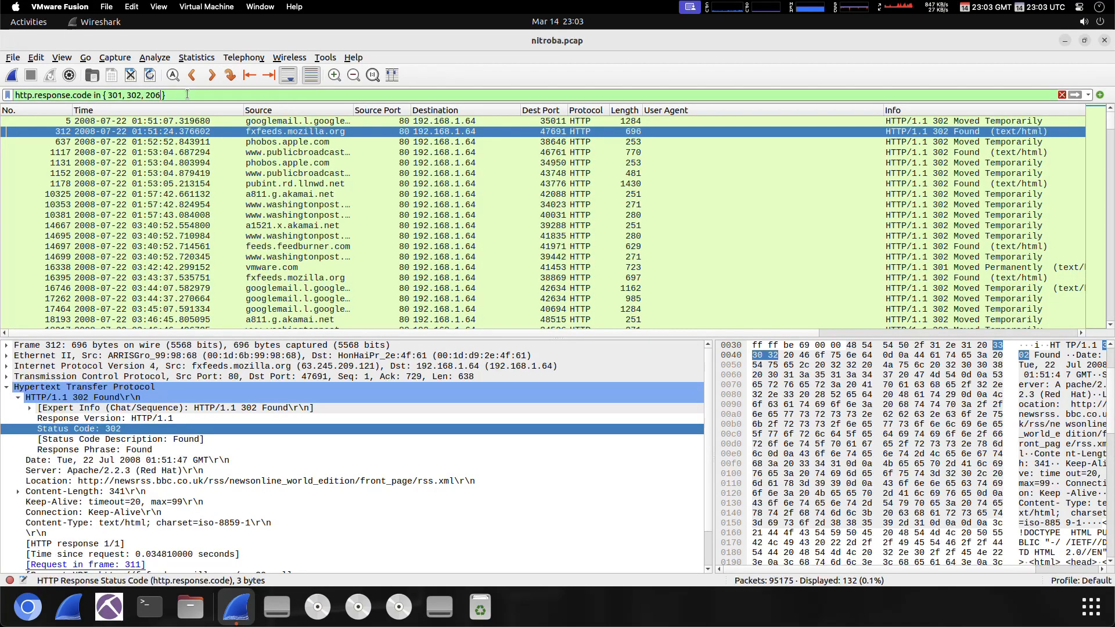
- Extend the response code set with 404 and apply the filter
key("BackSpace")
type(", 404")
key("Return")
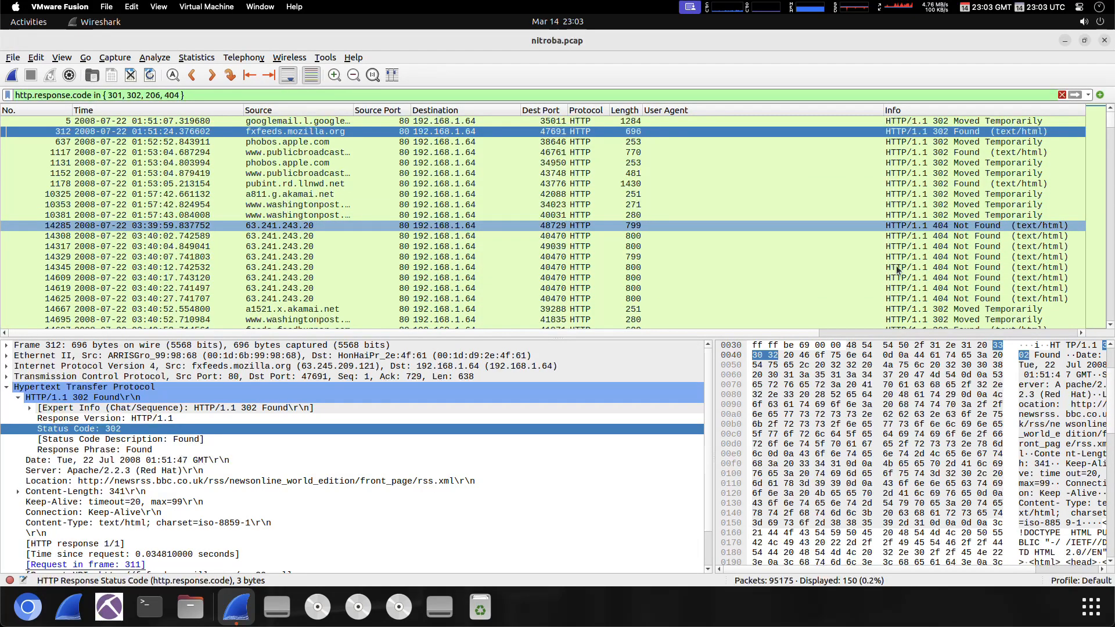
- Remove the response code set filter and list all packets again
mouse_move(939, 4)
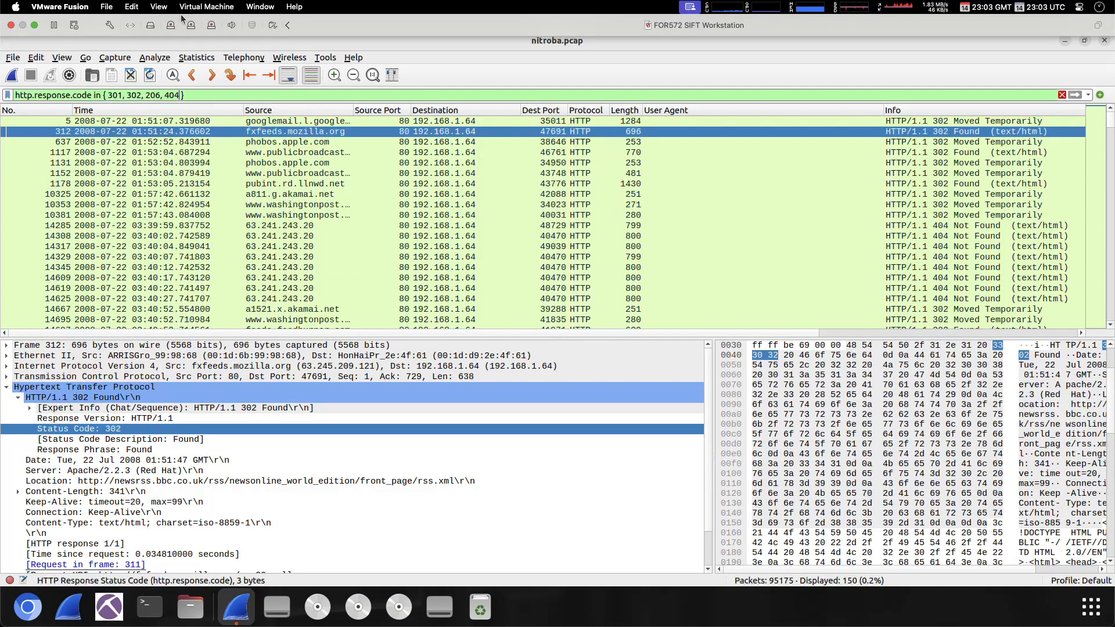
key("ctrl+a")
key("BackSpace")
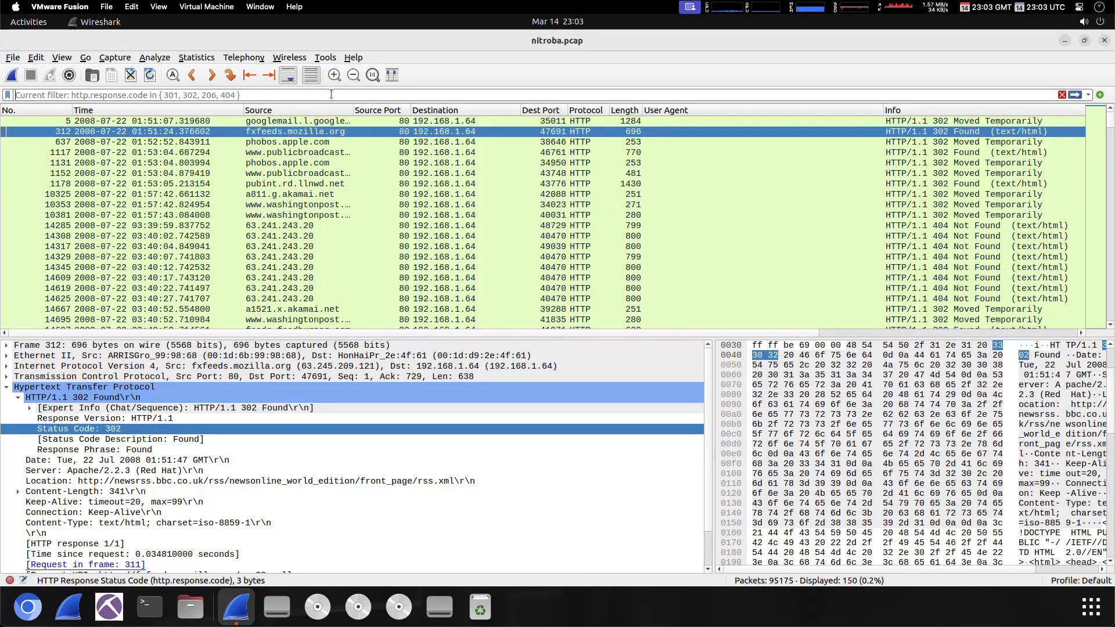
key("Return")
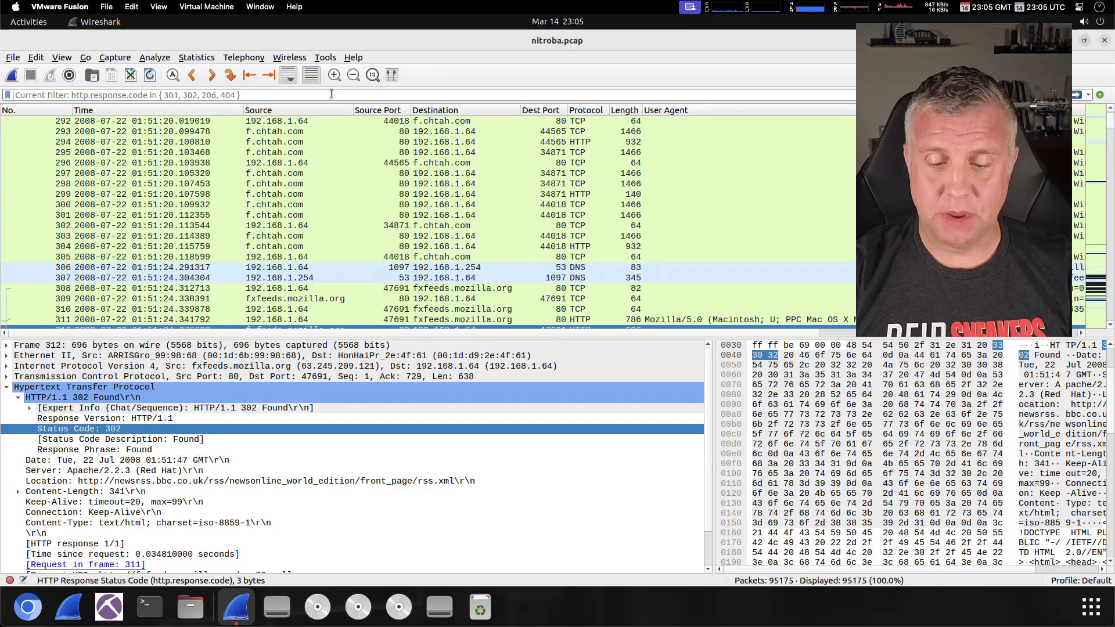
- Apply the range filter http.response.code >= 200 && http.response.code <= 299
type("http.")
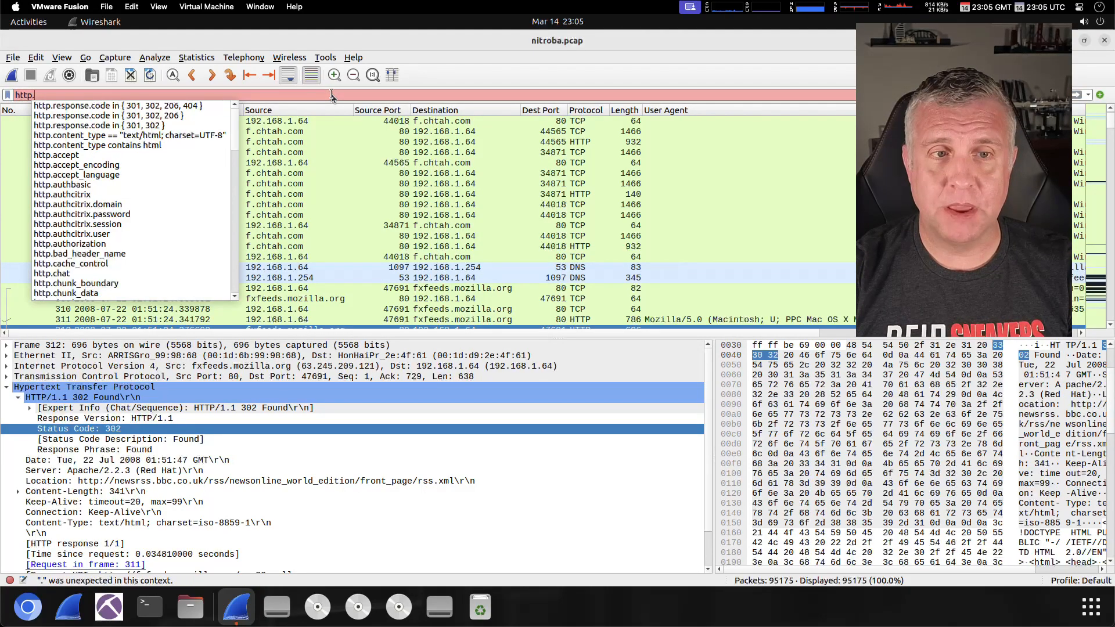
type("response")
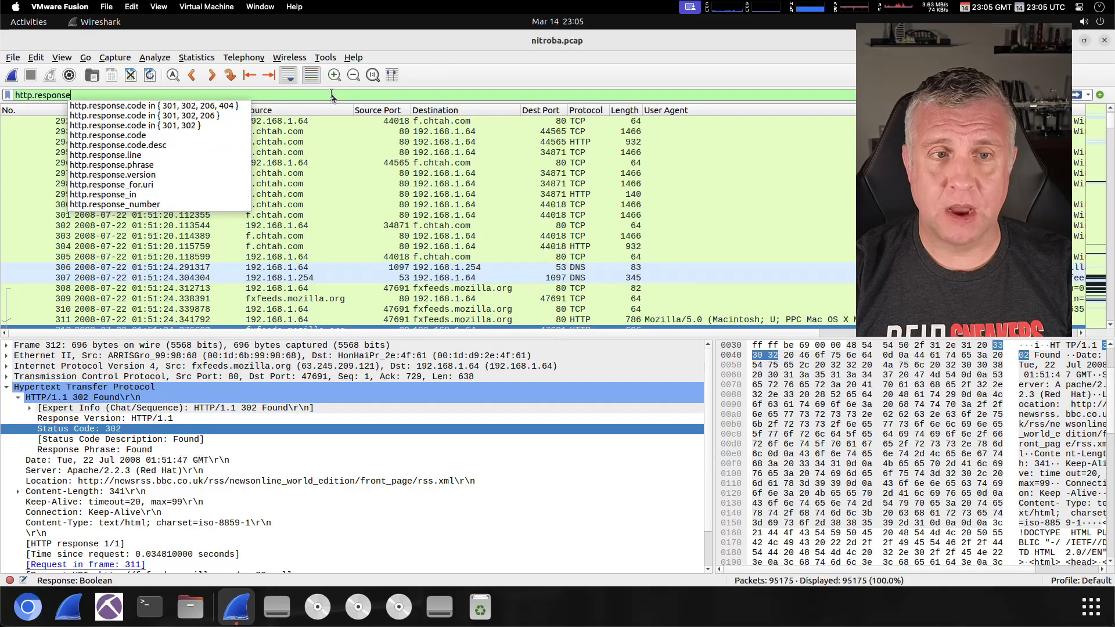
type(".code >= ")
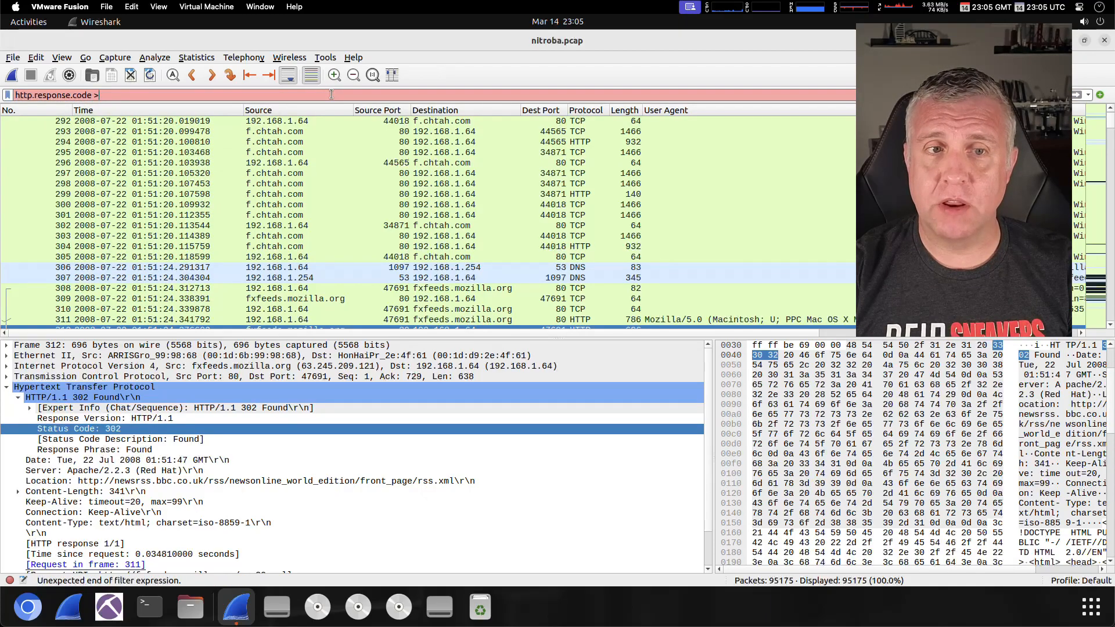
type("200")
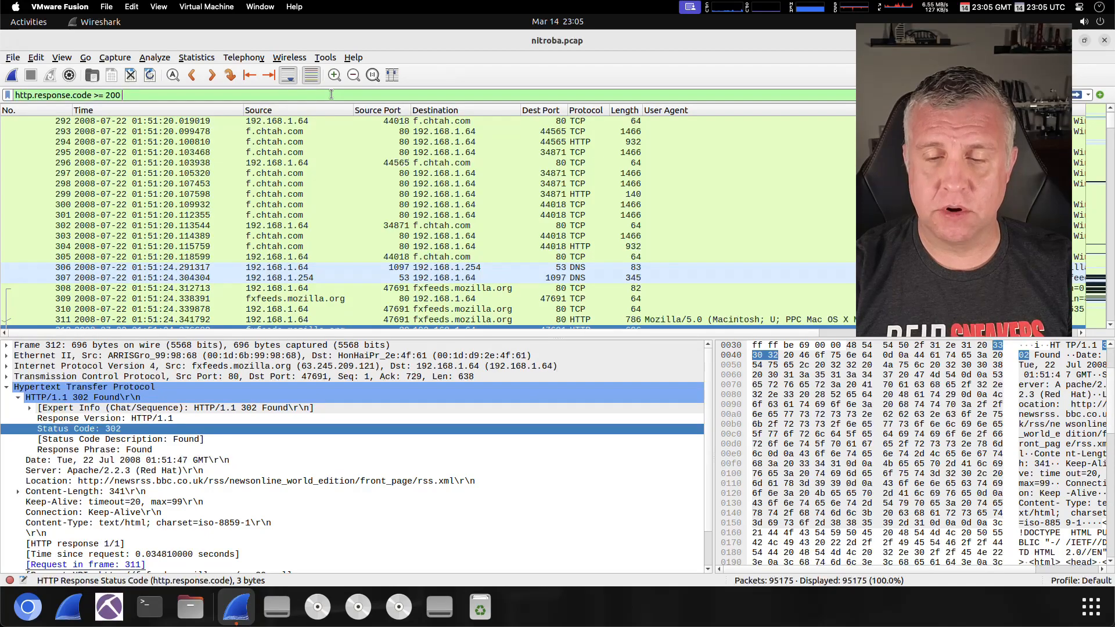
type(" &&")
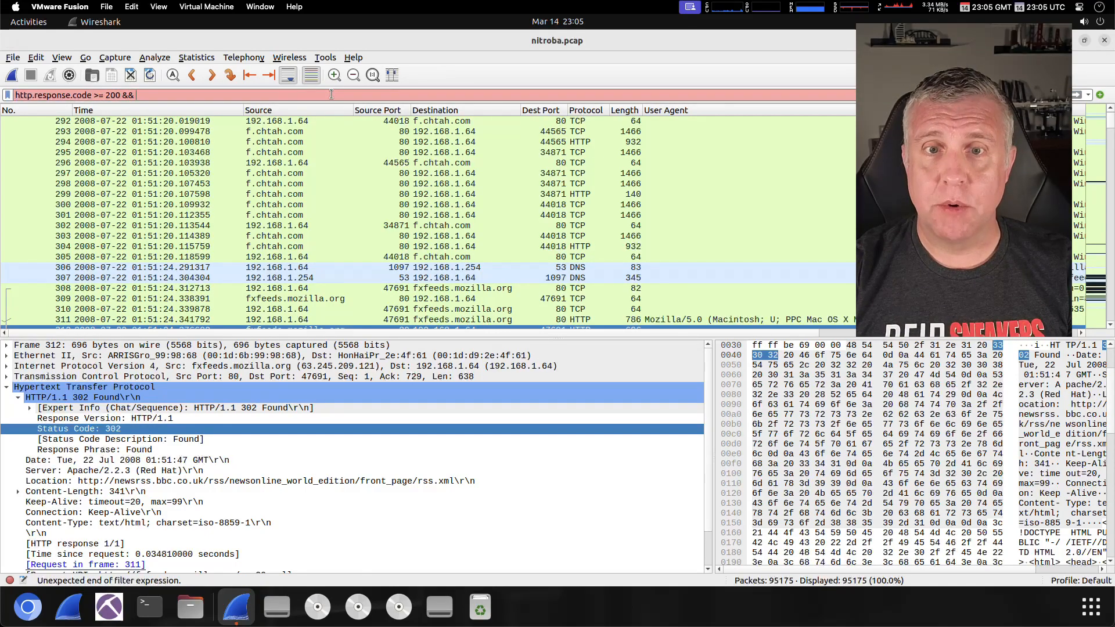
type(" http.response.code ")
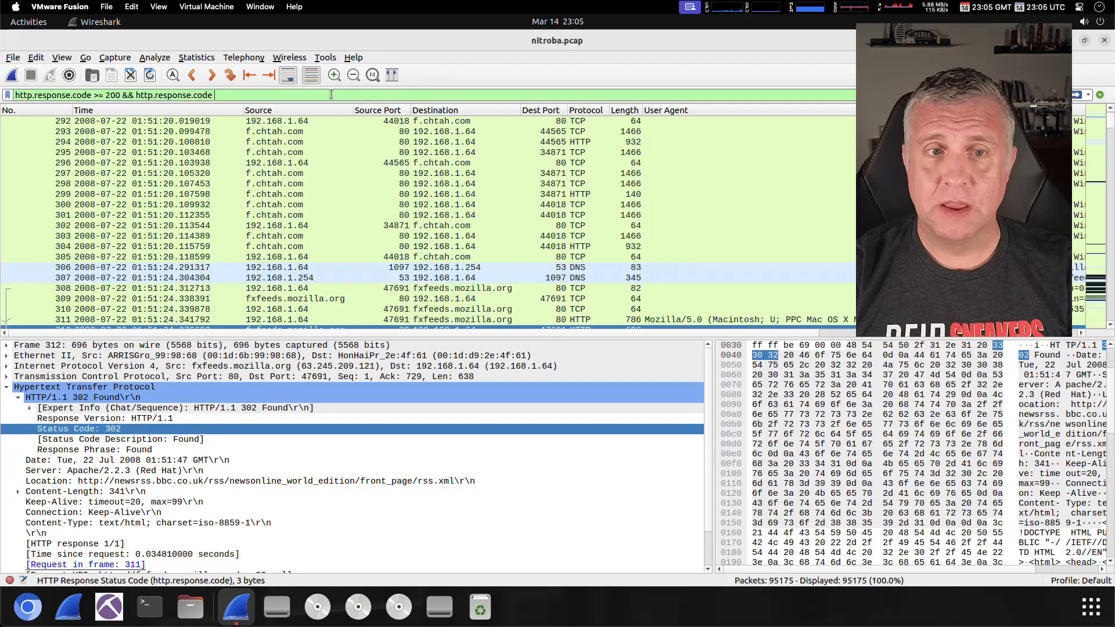
type("<= 299")
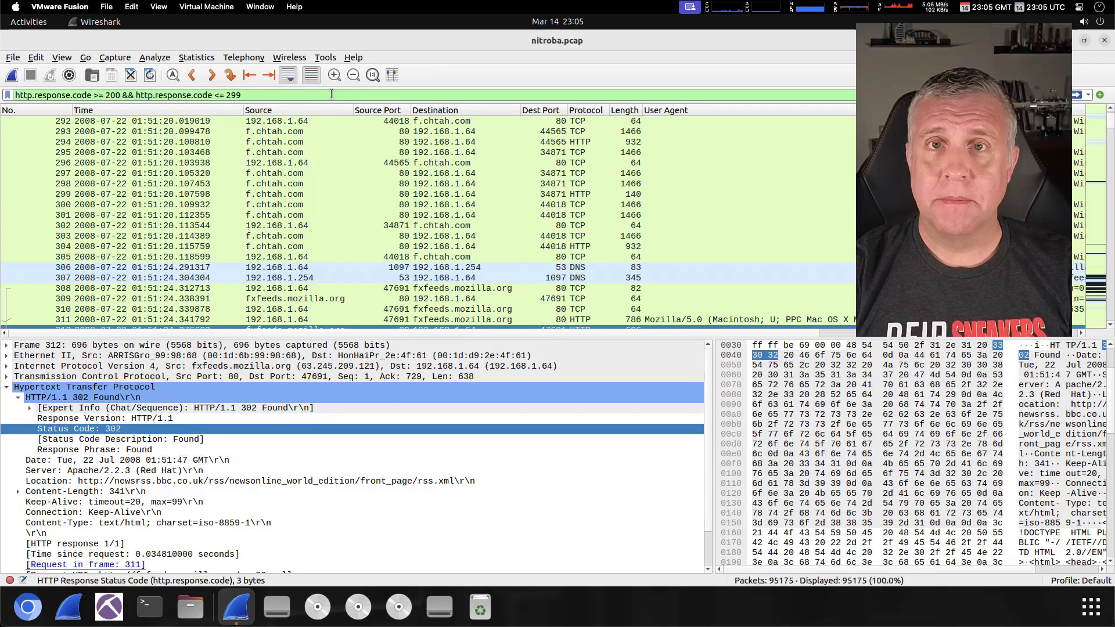
key("Return")
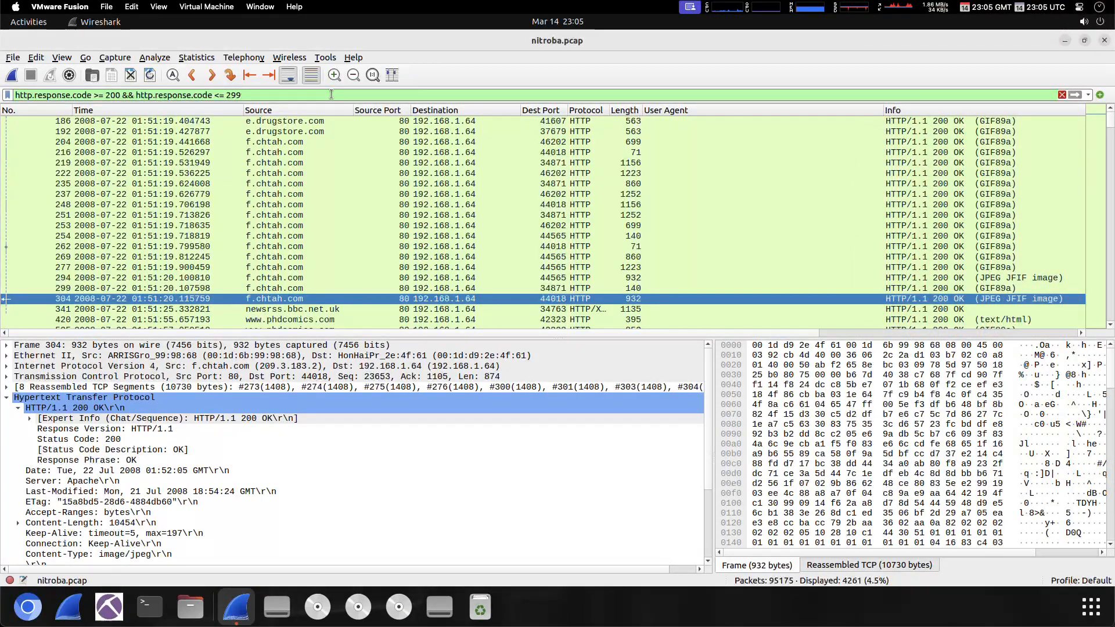
- Look through the responses matching the 200 to 299 code range and check their status codes
scroll(841, 184, "down", 7)
scroll(841, 184, "down", 20)
scroll(841, 188, "down", 15)
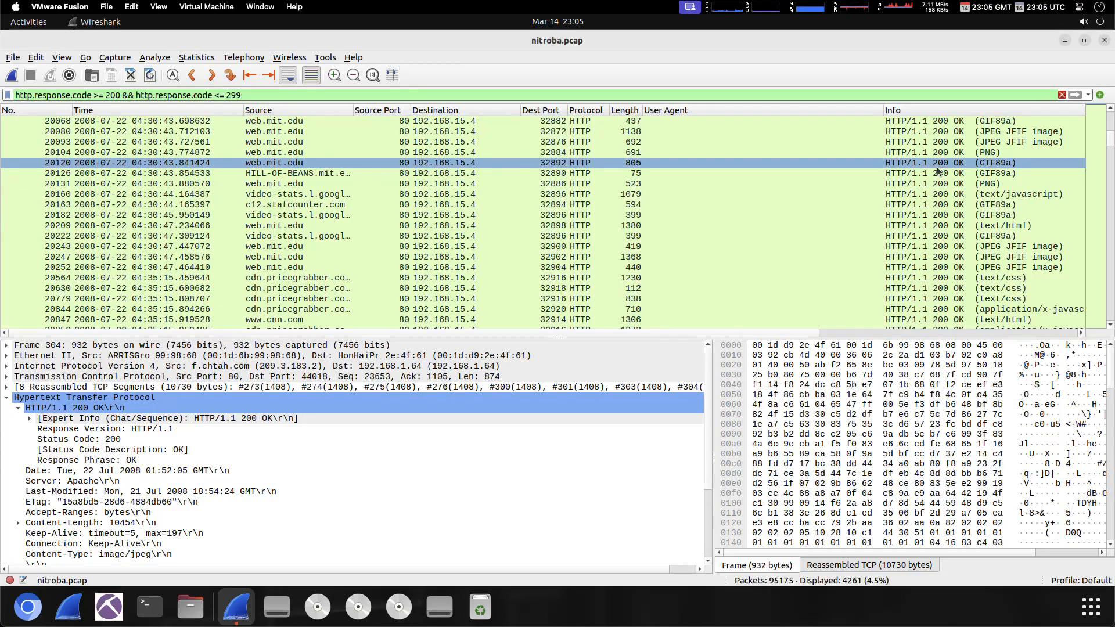
scroll(938, 172, "down", 20)
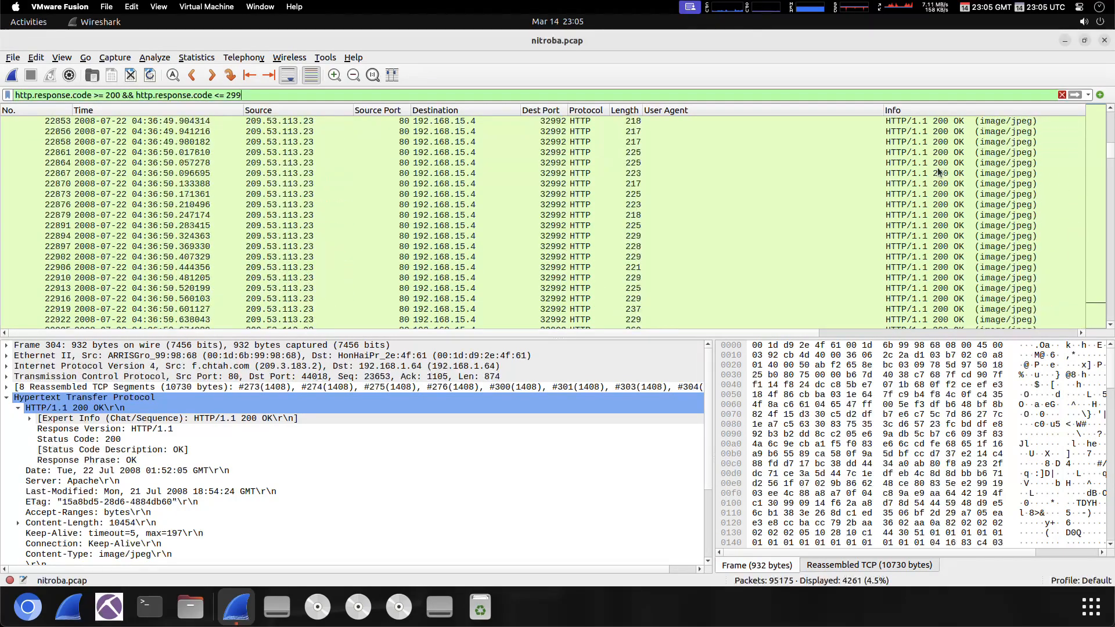
scroll(938, 172, "down", 20)
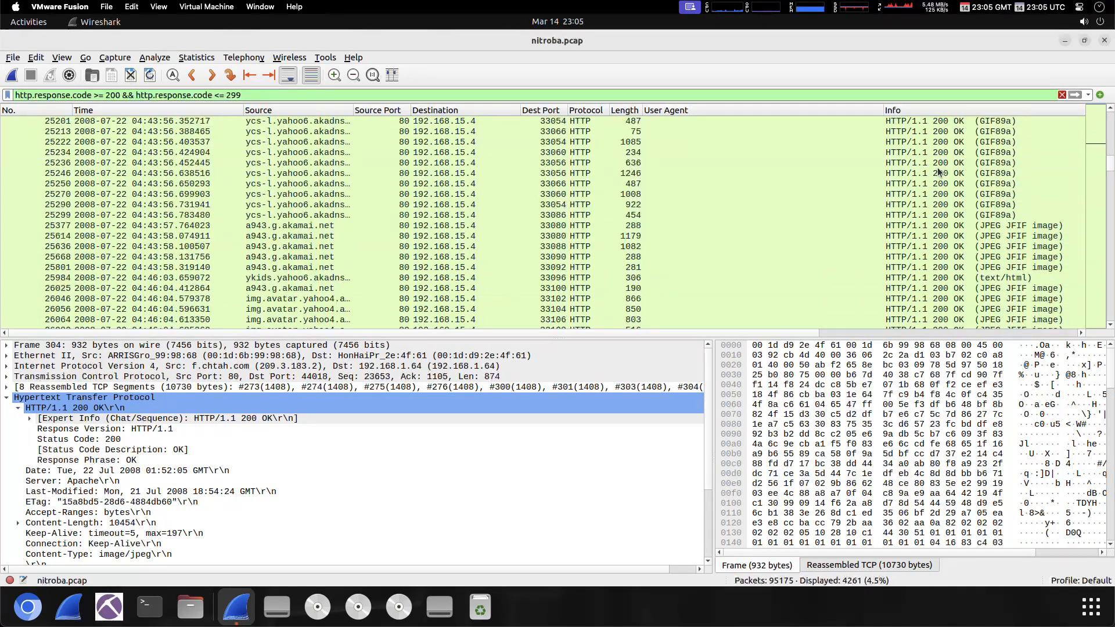
scroll(938, 172, "up", 20)
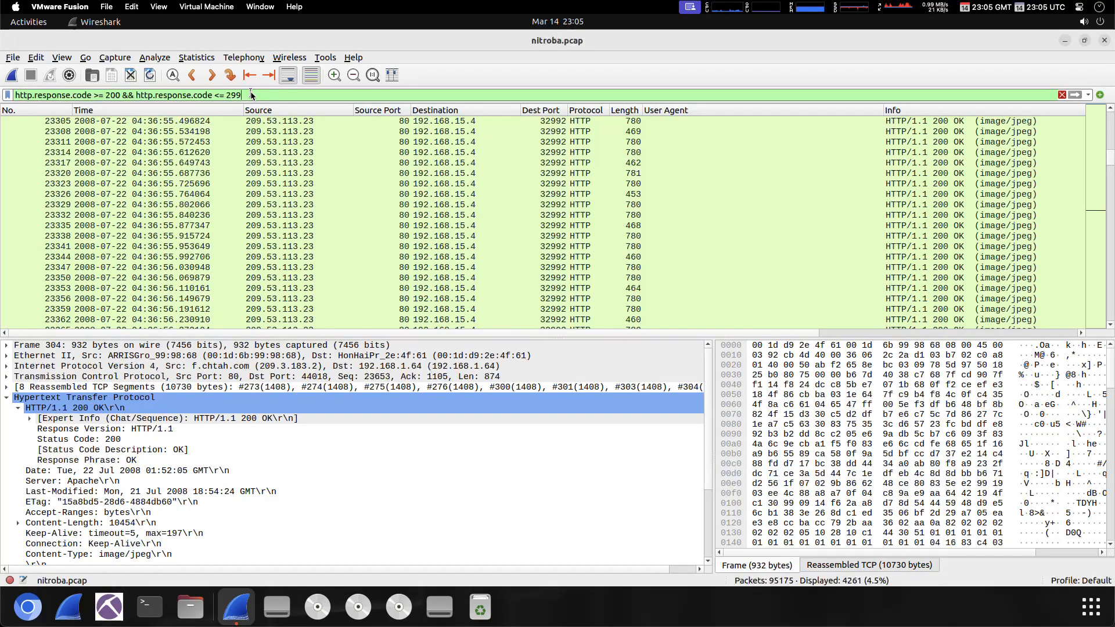
- Remove the response code range filter and list all packets again
key("BackSpace")
key("BackSpace")
key("BackSpace")
key("BackSpace")
key("BackSpace")
key("BackSpace")
key("BackSpace")
key("BackSpace")
key("BackSpace")
key("BackSpace")
key("BackSpace")
key("BackSpace")
key("BackSpace")
key("BackSpace")
key("BackSpace")
key("BackSpace")
key("BackSpace")
key("BackSpace")
key("BackSpace")
key("BackSpace")
key("BackSpace")
key("BackSpace")
key("BackSpace")
key("BackSpace")
key("BackSpace")
key("BackSpace")
key("BackSpace")
key("BackSpace")
key("BackSpace")
key("BackSpace")
key("BackSpace")
key("BackSpace")
key("BackSpace")
key("BackSpace")
key("BackSpace")
key("BackSpace")
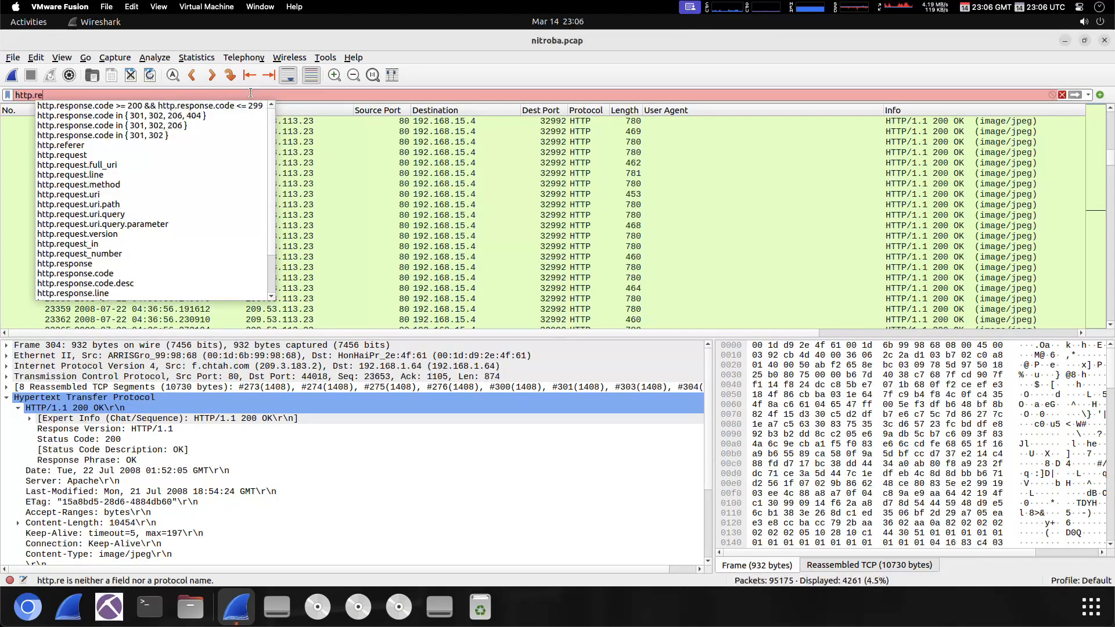
key("Return")
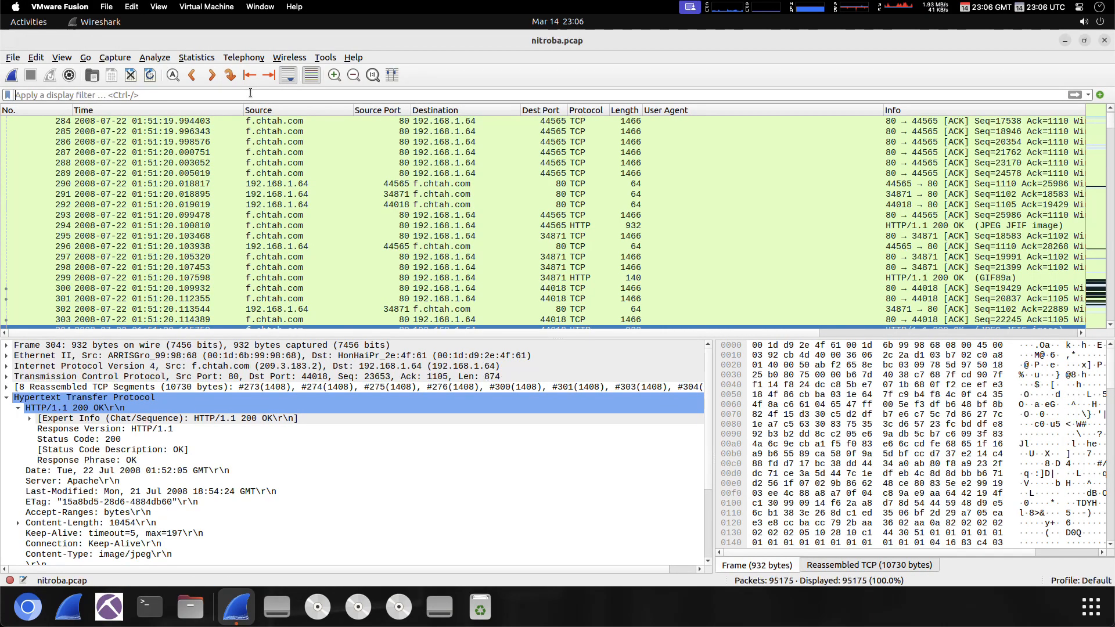
- Start a display filter with "http." and browse the suggested HTTP field names
type("http.")
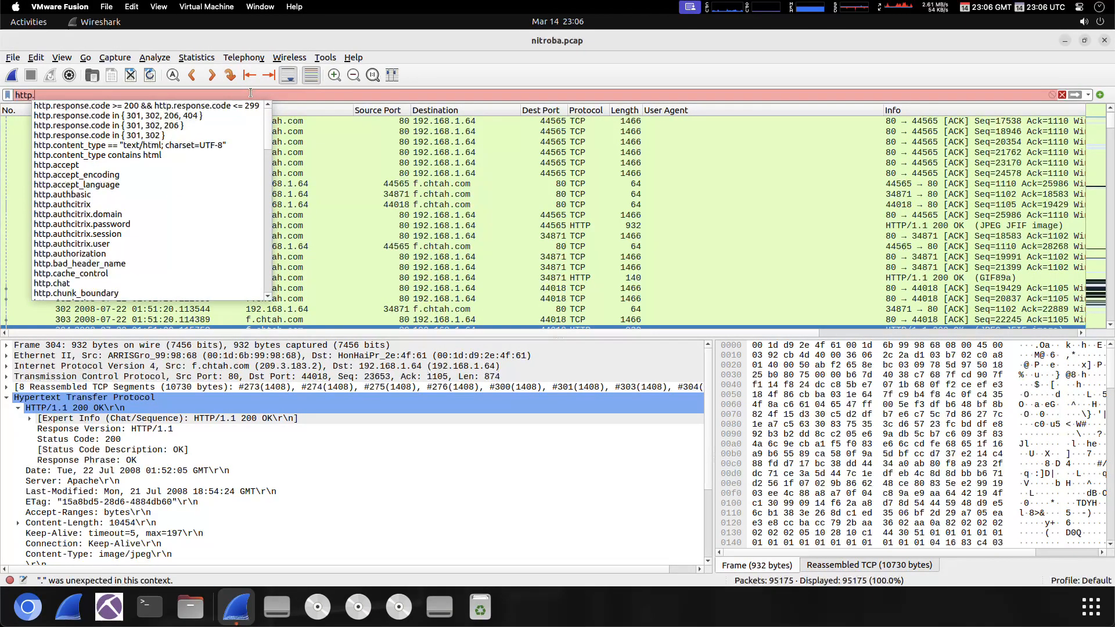
key("Down")
key("Down")
key("Down")
key("Down")
key("Down")
key("Down")
key("Down")
key("Down")
key("Down")
key("Down")
key("Down")
key("Down")
key("Down")
key("Down")
key("Down")
key("Down")
key("Down")
key("Down")
key("Down")
key("Down")
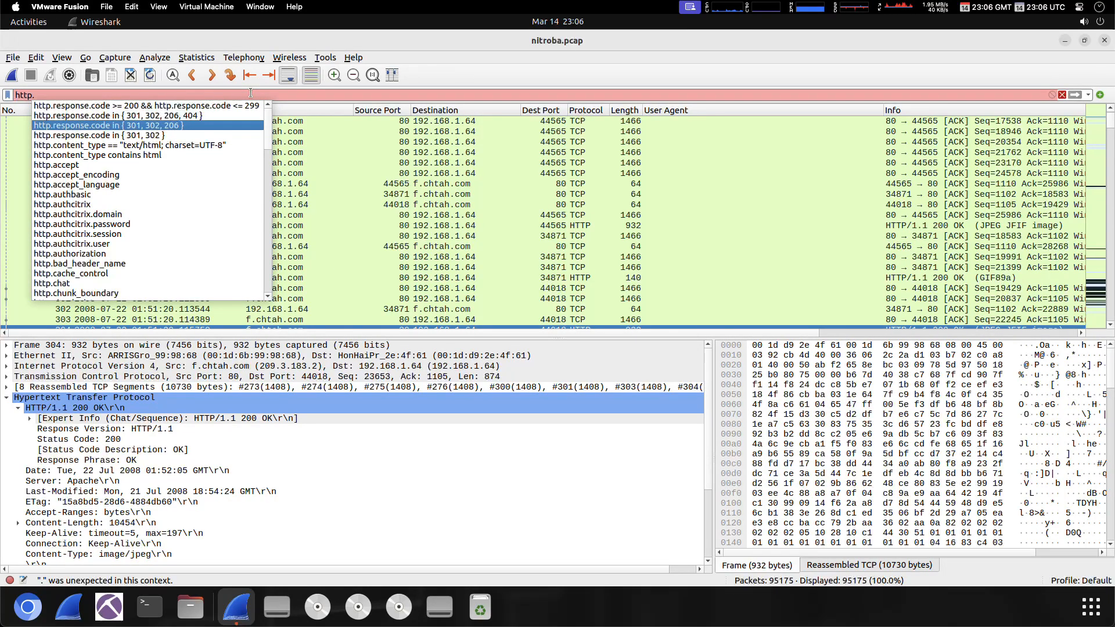
key("Down")
key("Down")
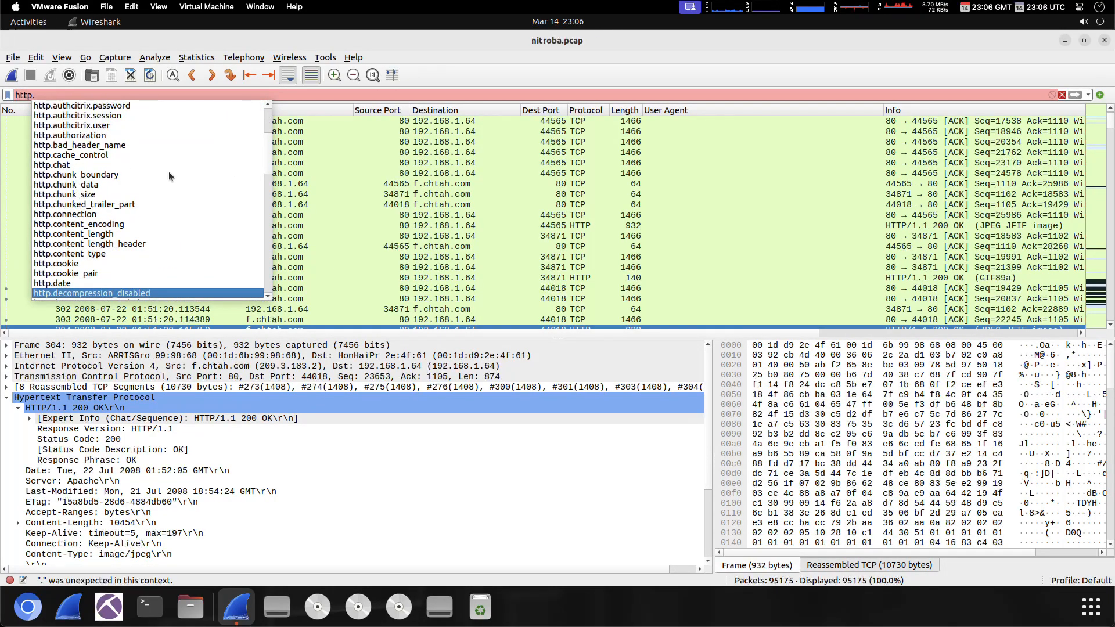
scroll(168, 172, "down", 15)
scroll(169, 172, "up", 13)
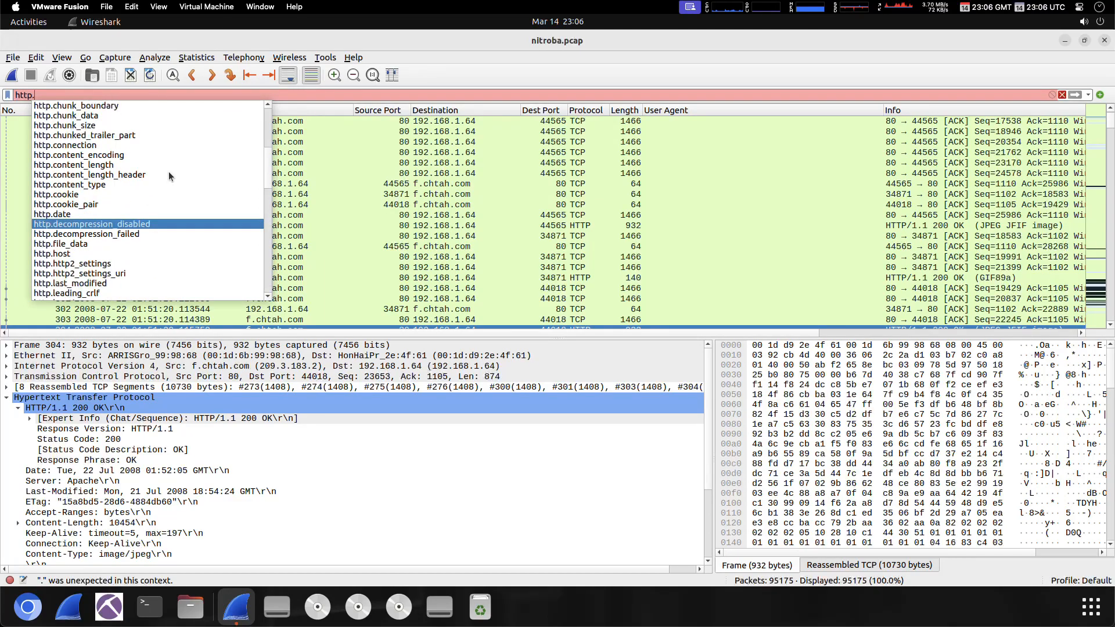
scroll(168, 172, "up", 6)
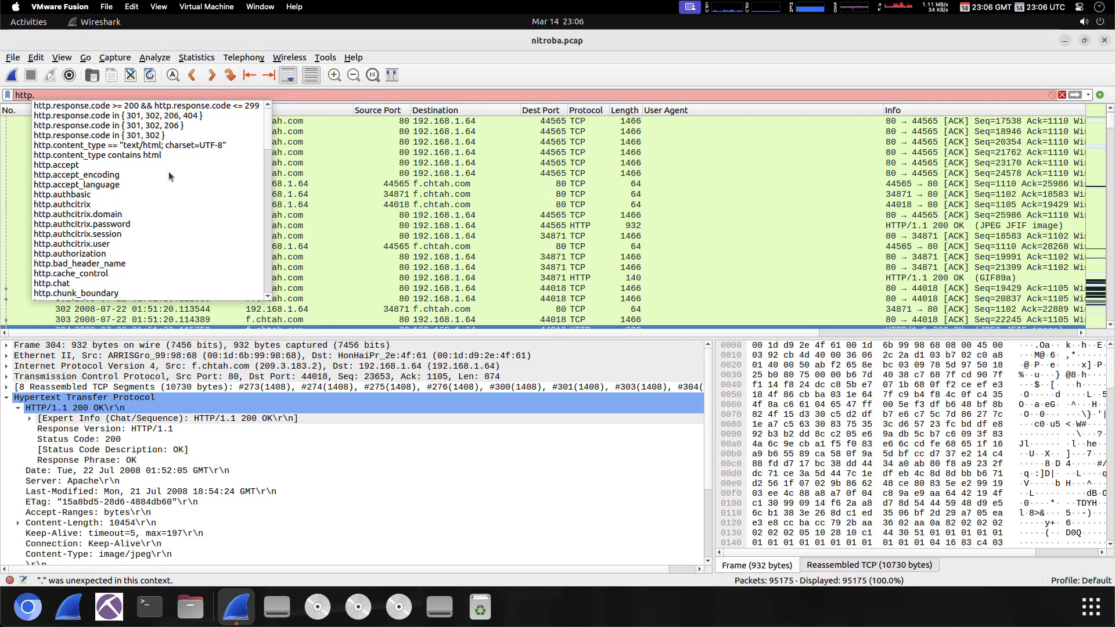
- Shorten the display filter to http and apply it
key("BackSpace")
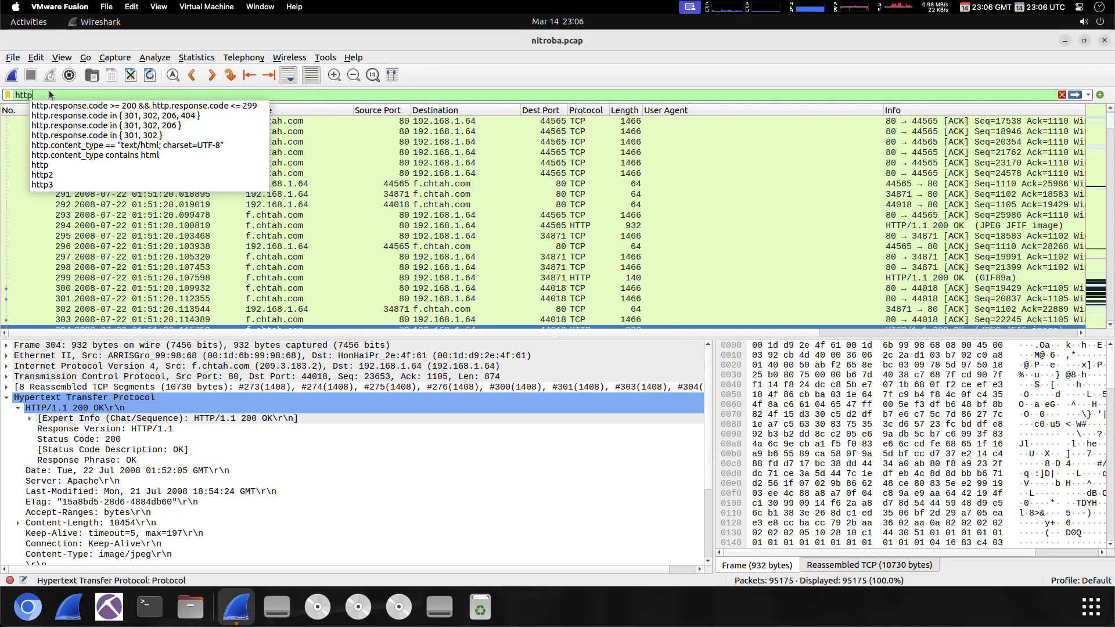
key("Return")
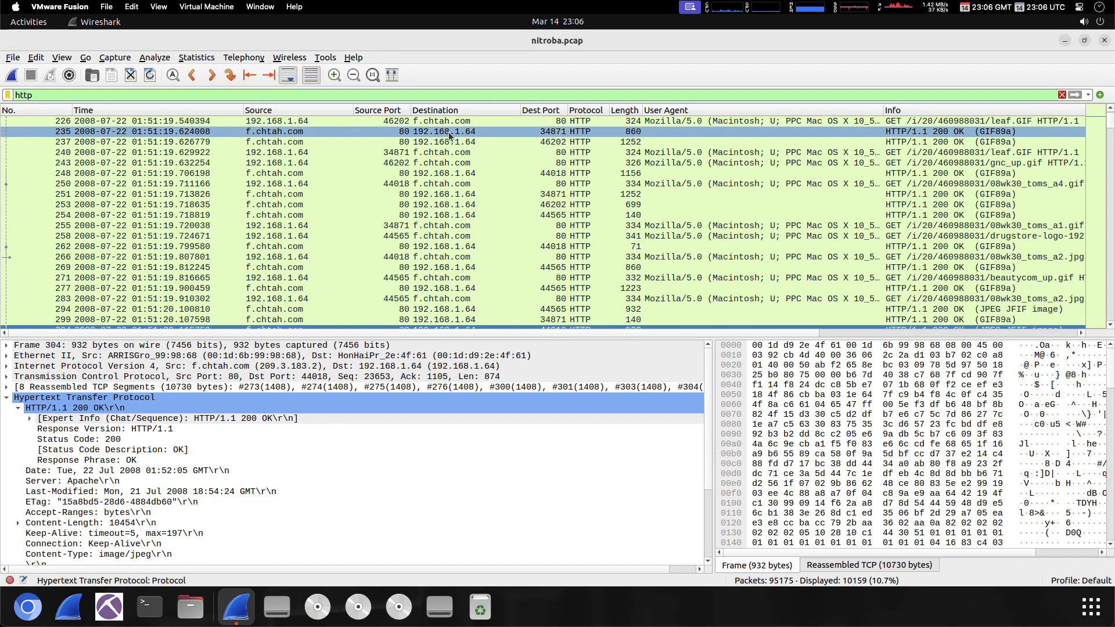
- Replace the filter text with the nonexistent field some.made.up.field and try to apply it
triple_click(454, 95)
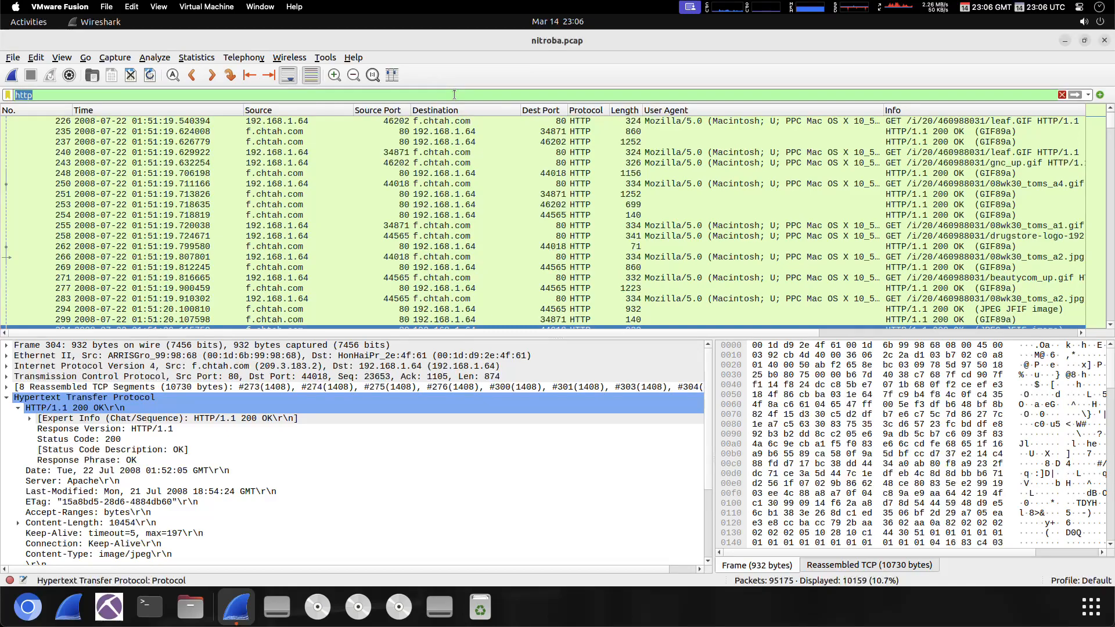
key("BackSpace")
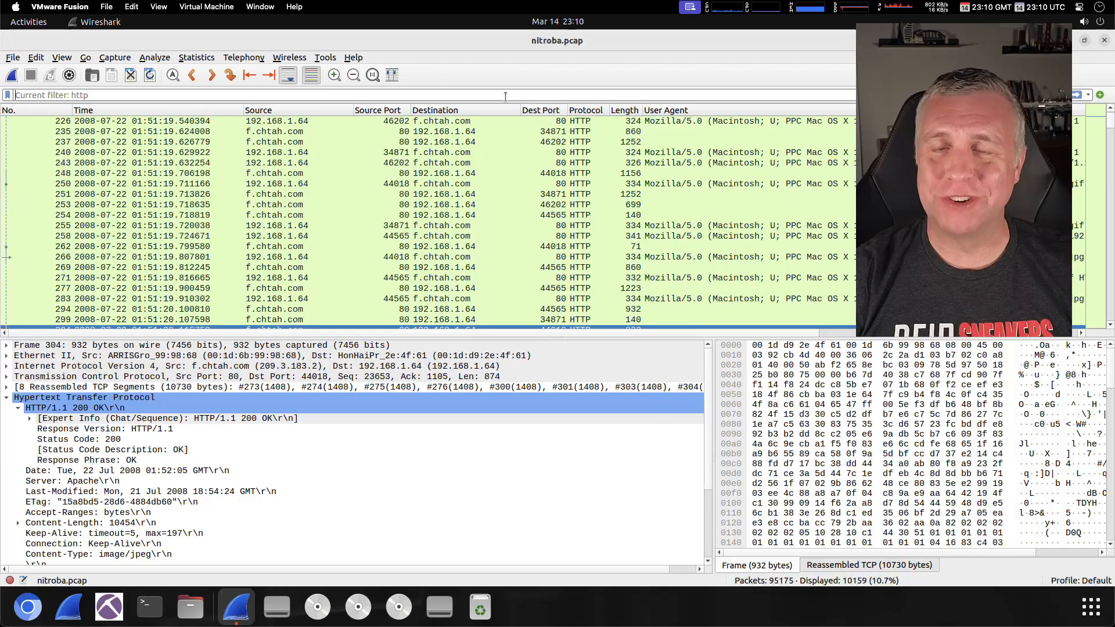
type("some")
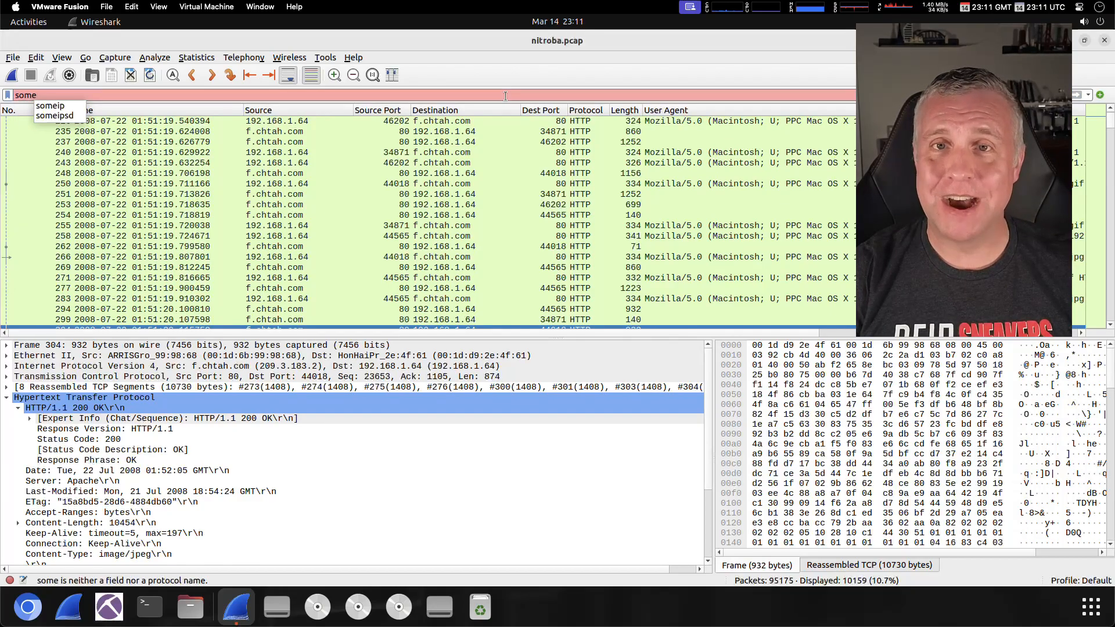
type(".made.")
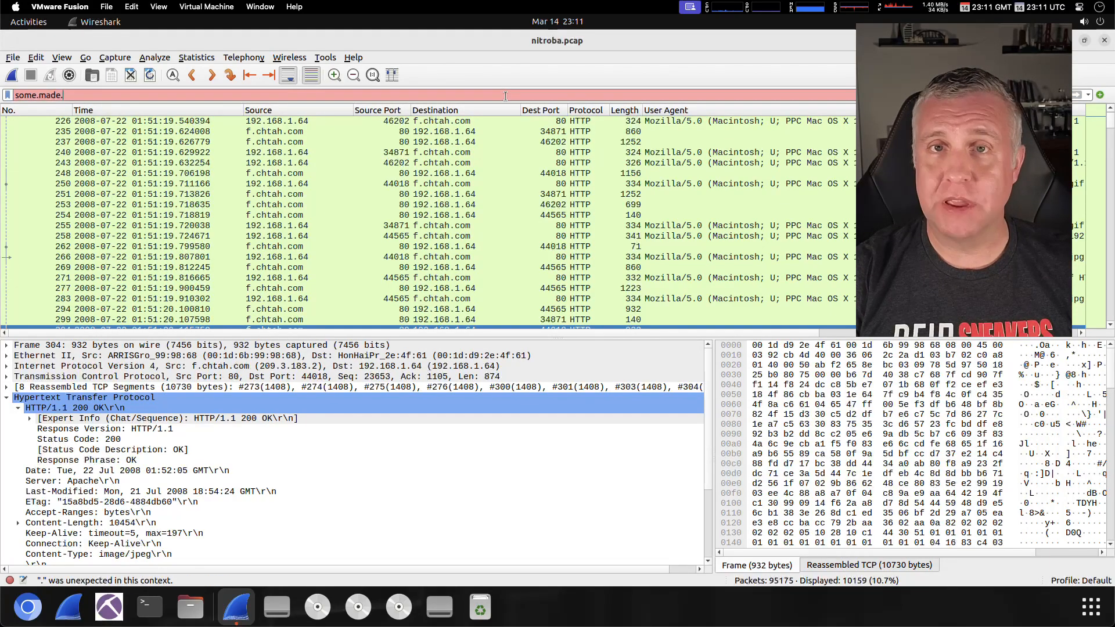
type("up.fie")
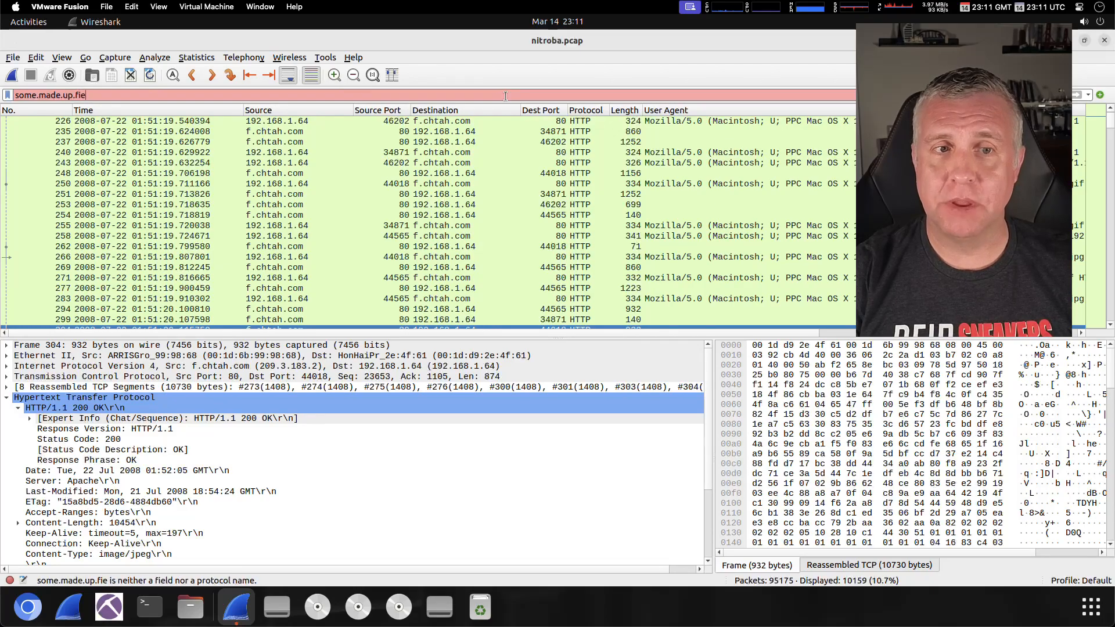
type("ld")
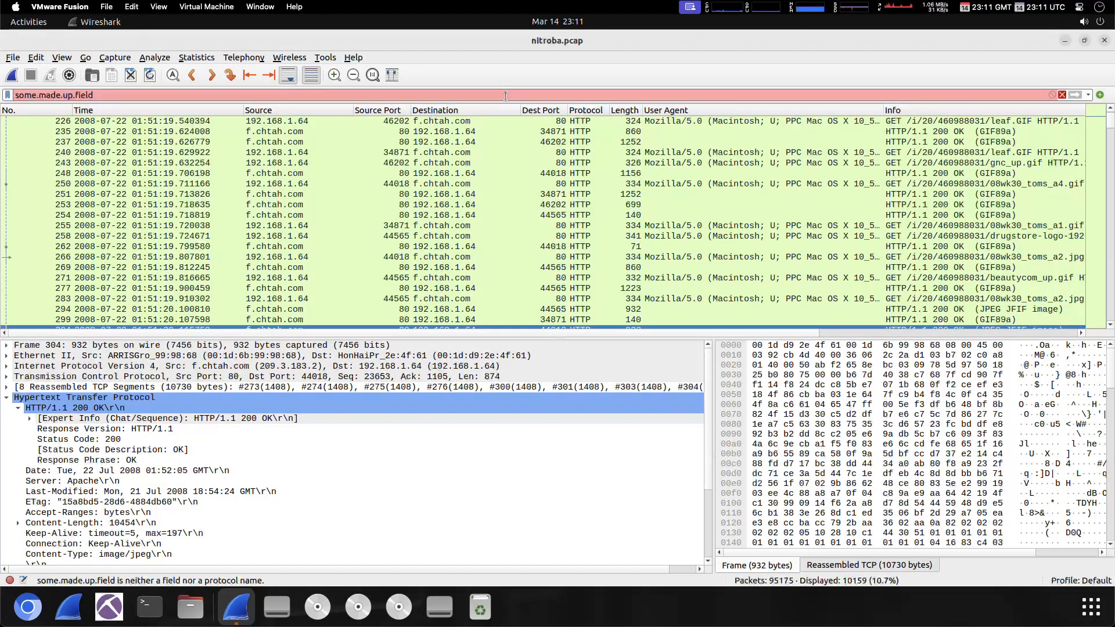
left_click(1076, 95)
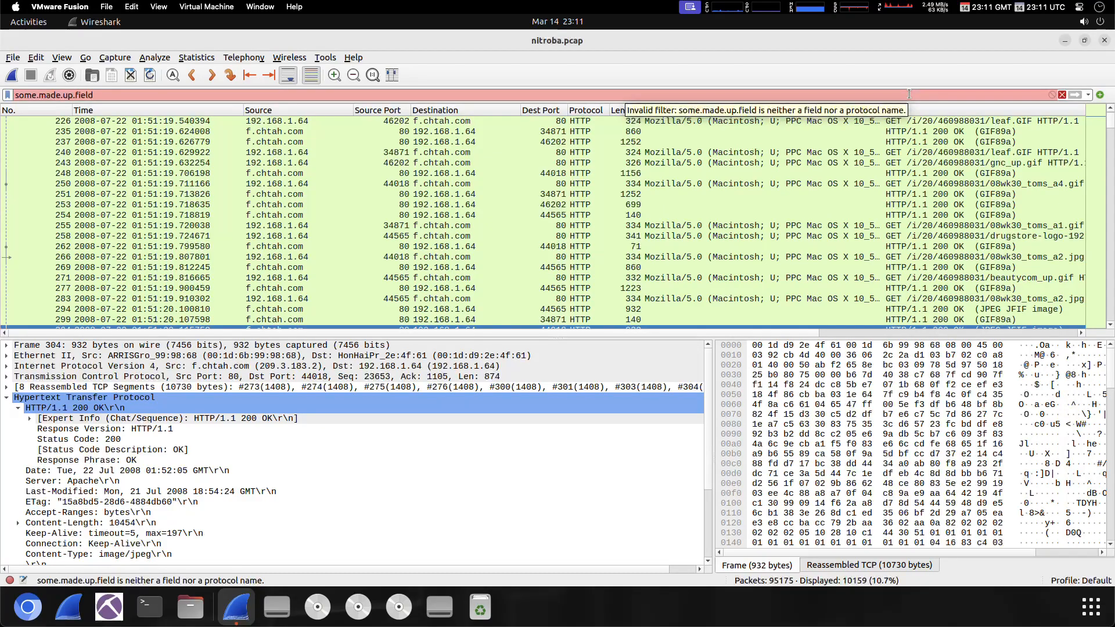
- Replace the invalid filter text with http.content_type == "text/html, leaving out the closing quote
key("ctrl+a")
key("BackSpace")
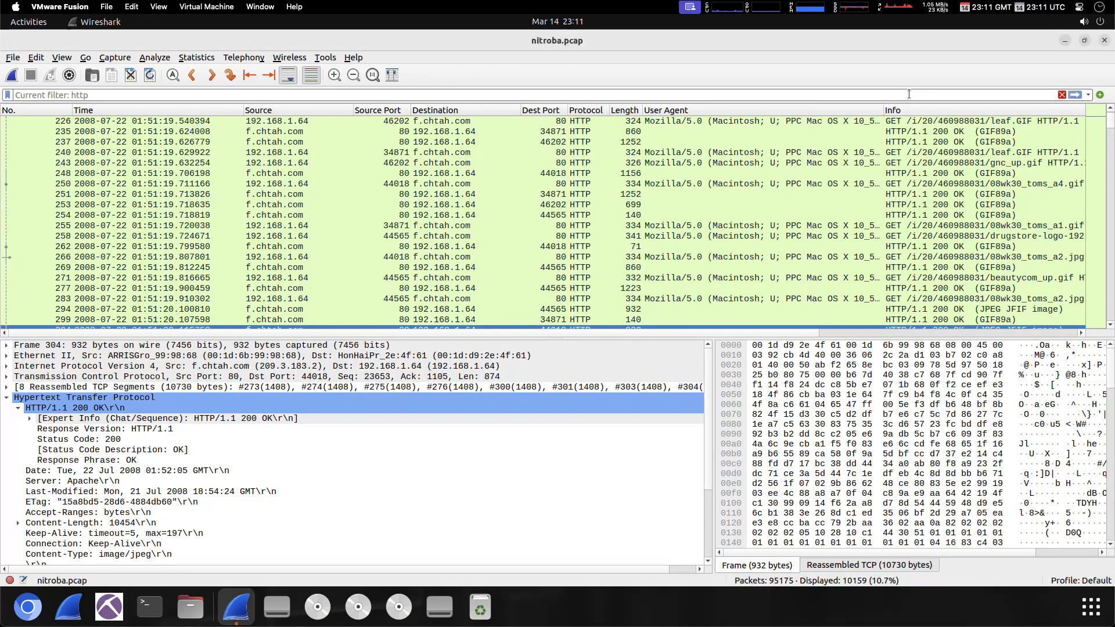
type("htt")
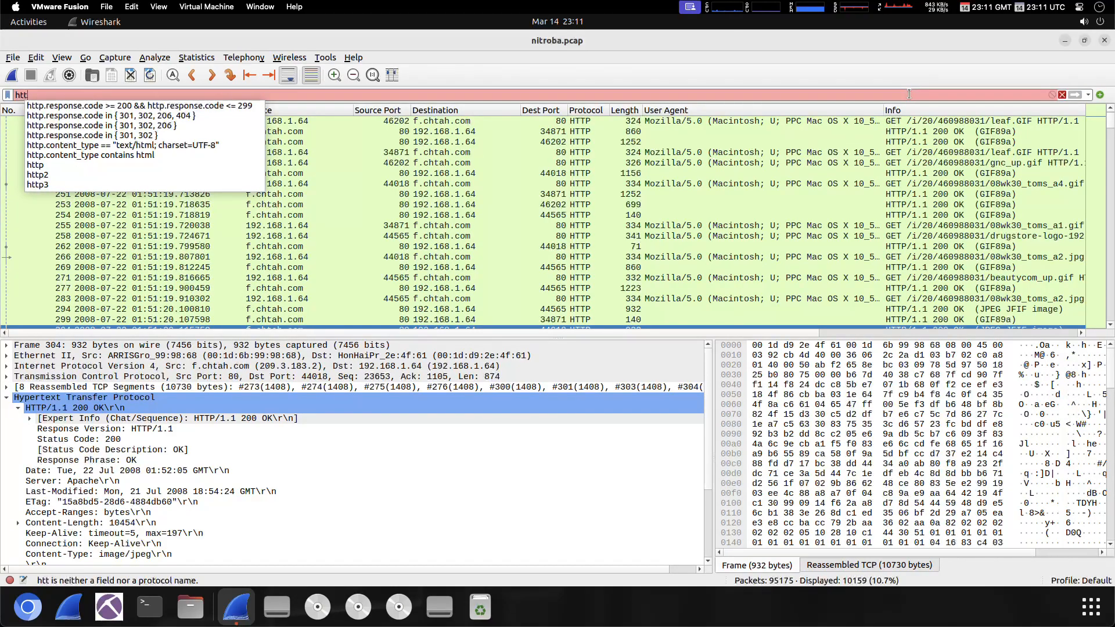
type("p.content_type")
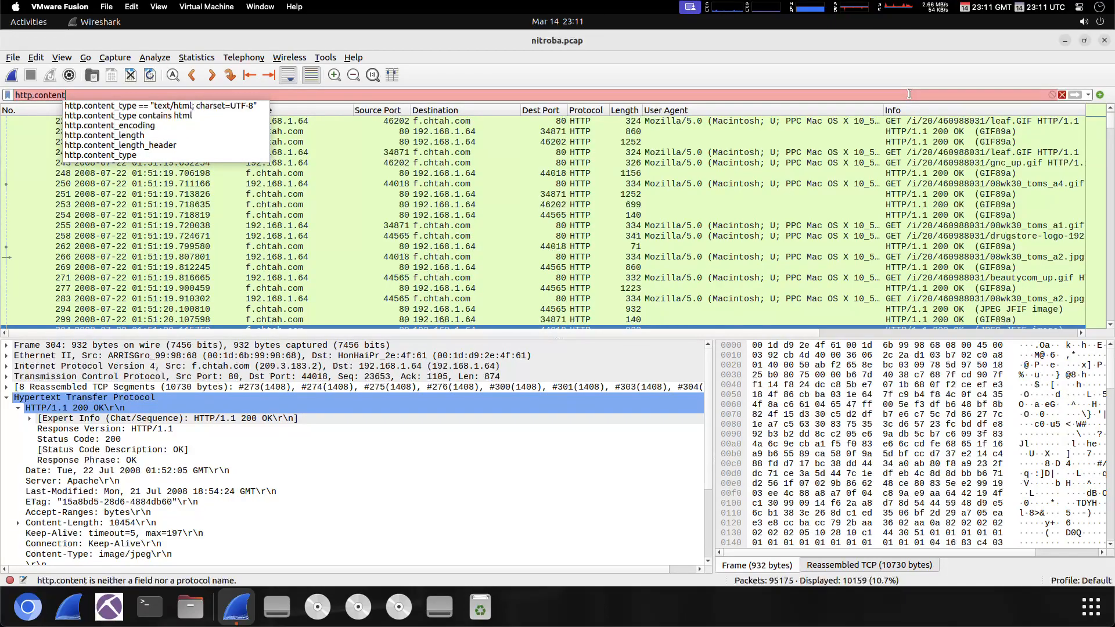
type("==")
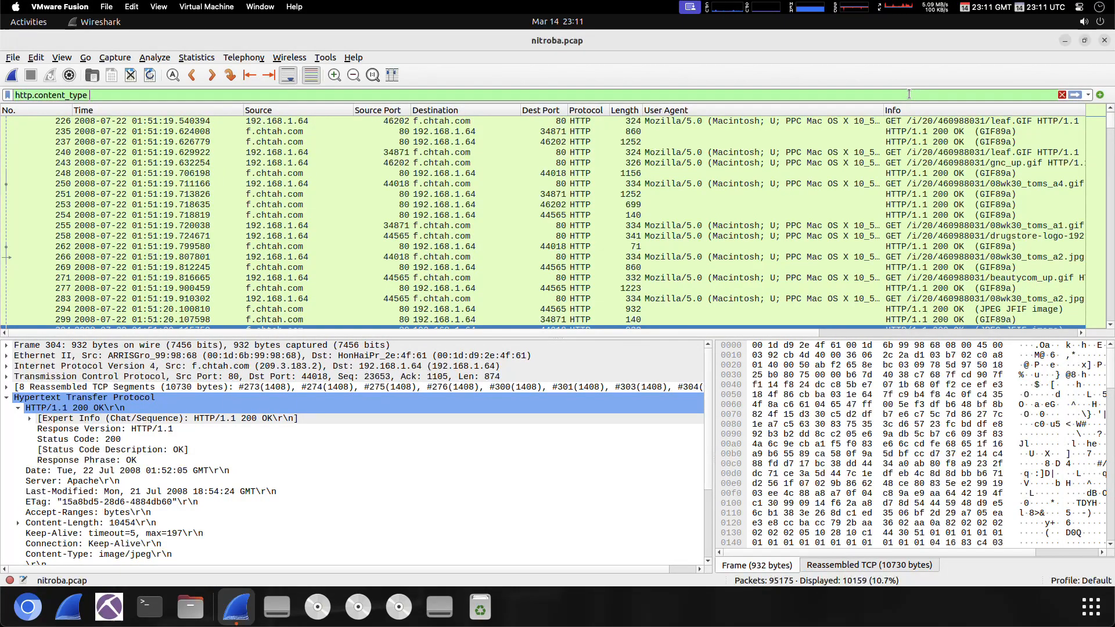
type(" \"text/")
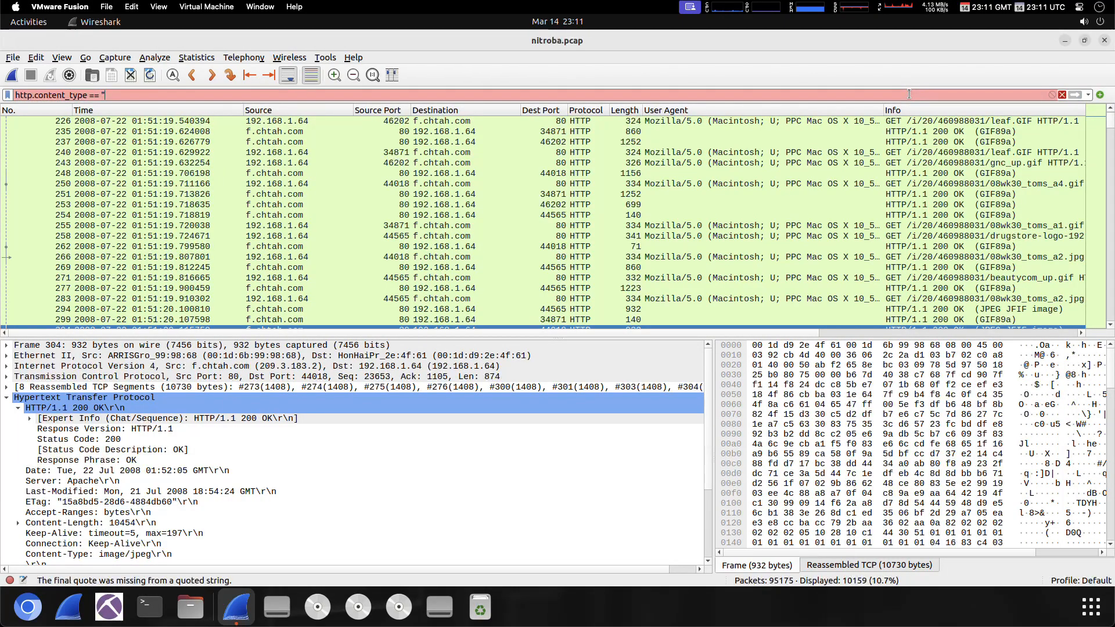
type("html")
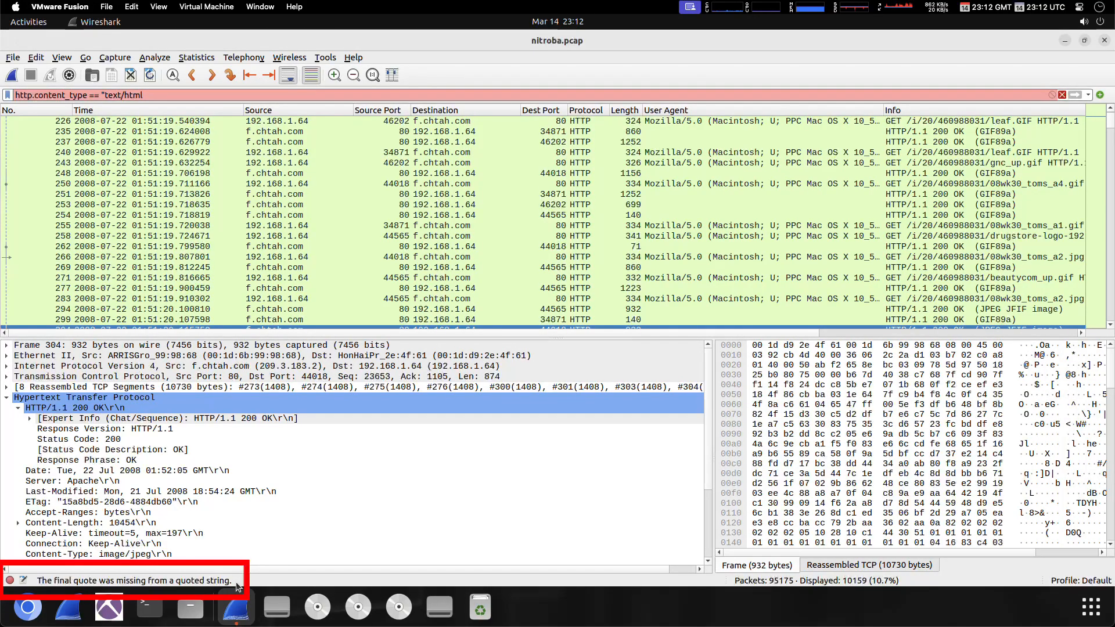
- Replace the unclosed content type expression with the capture-style expression host 219.51.61.74 in the display filter
triple_click(261, 95)
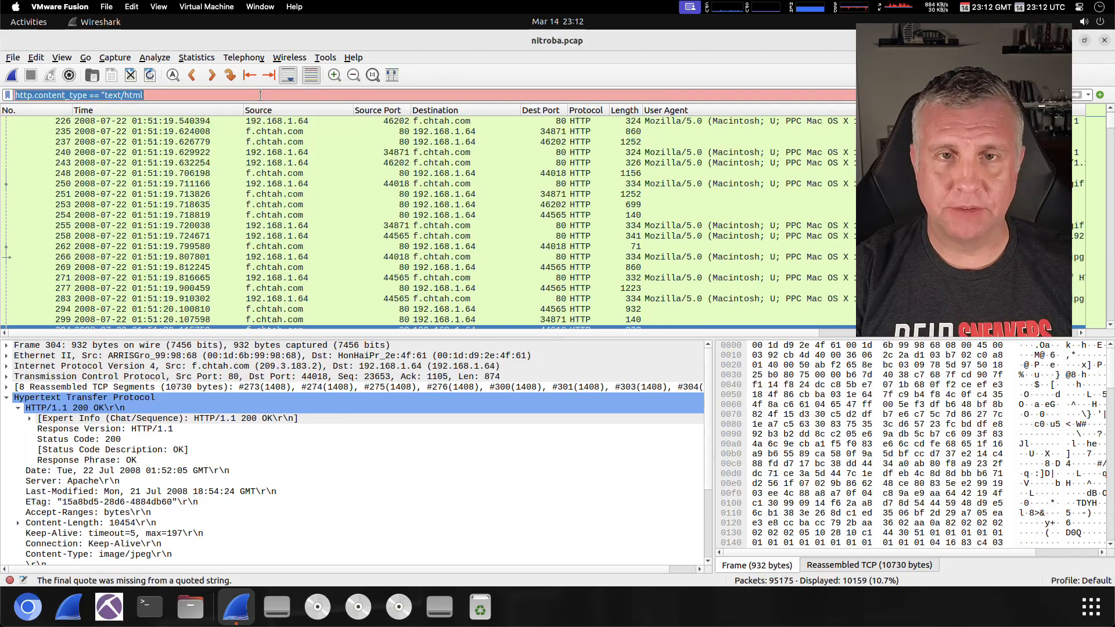
type("h")
key("BackSpace")
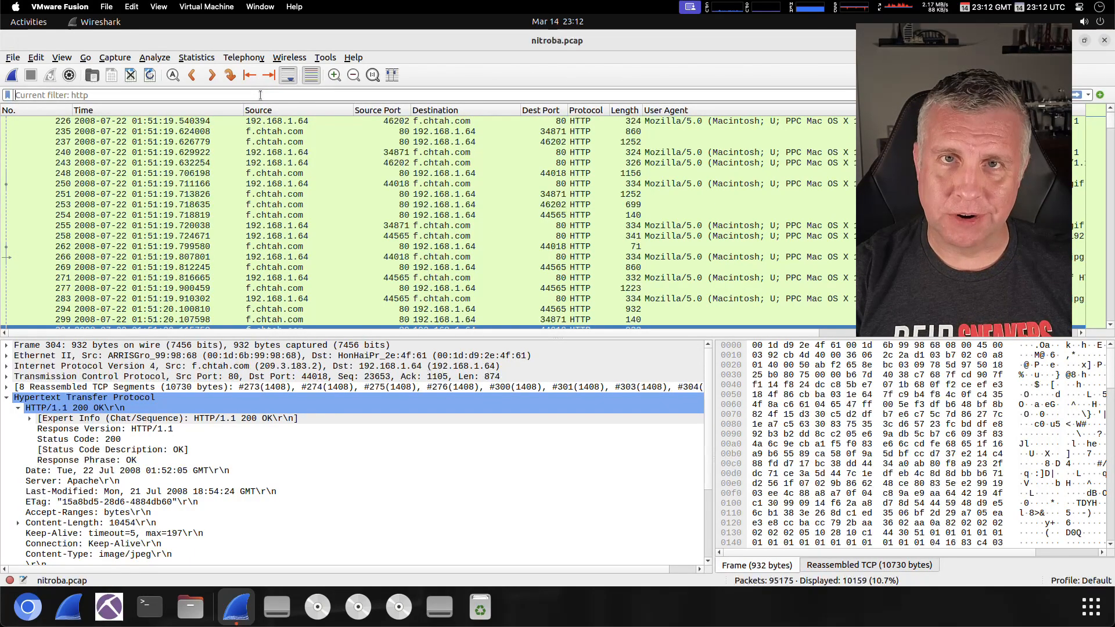
type("h")
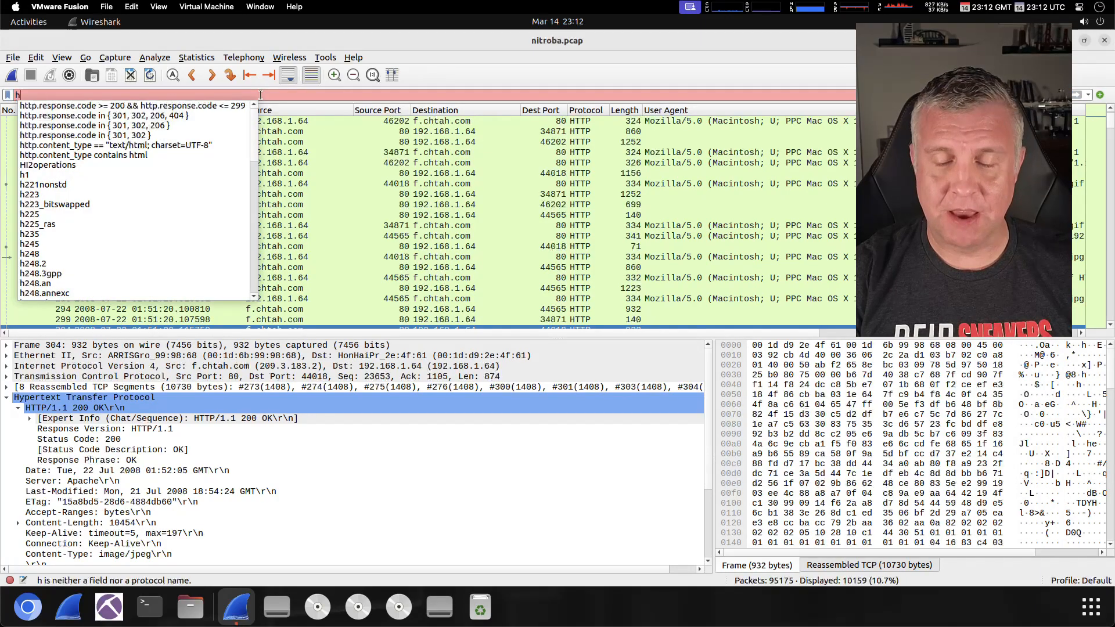
type("ost ")
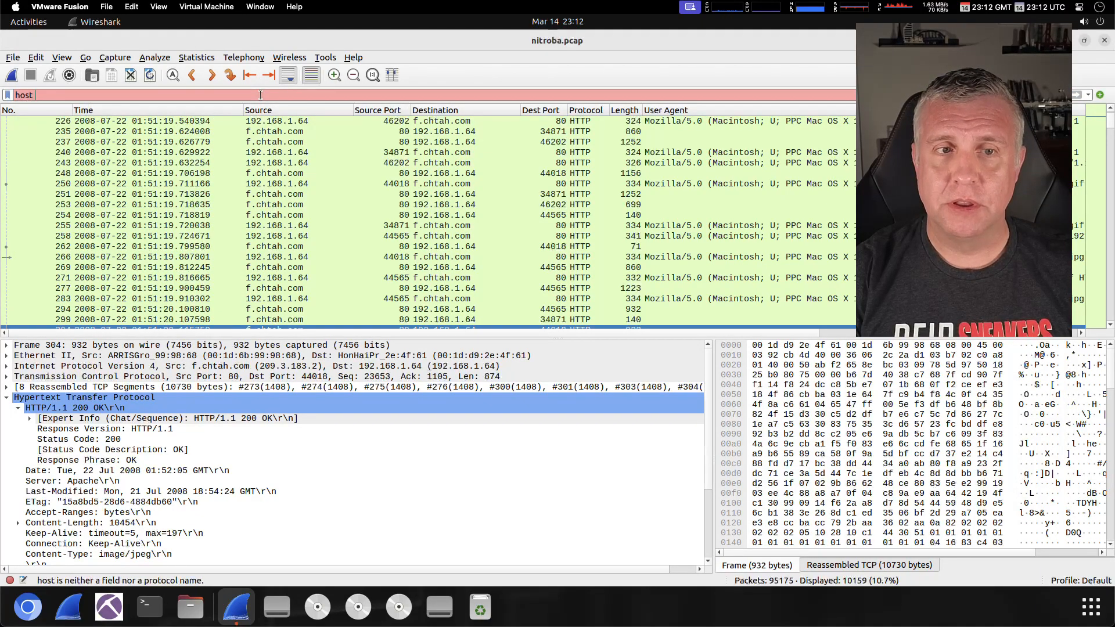
type("219.51.61.74")
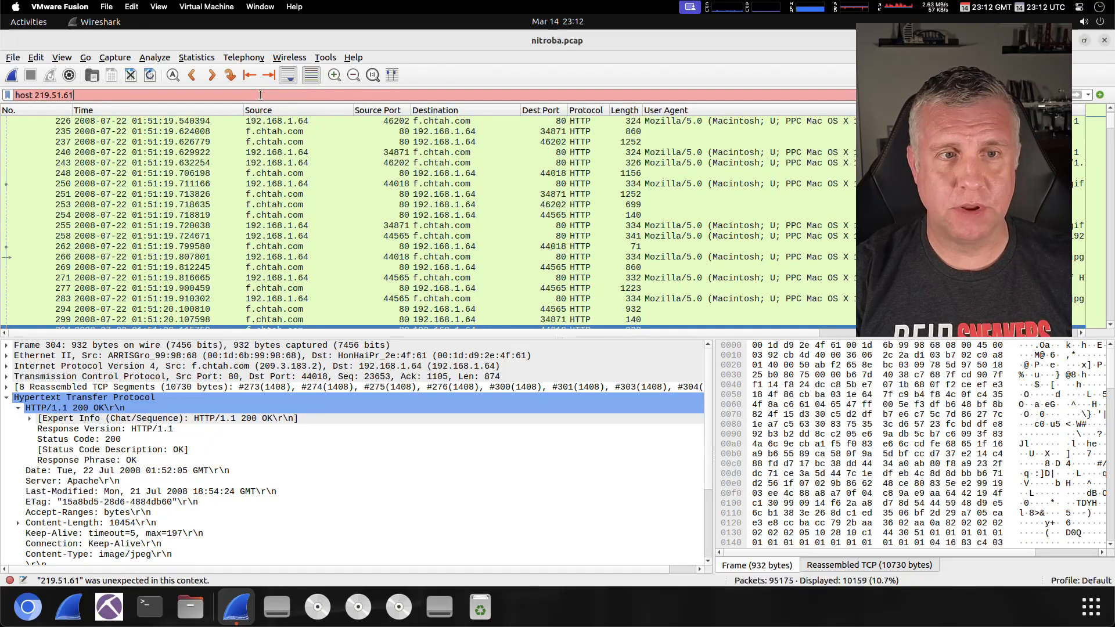